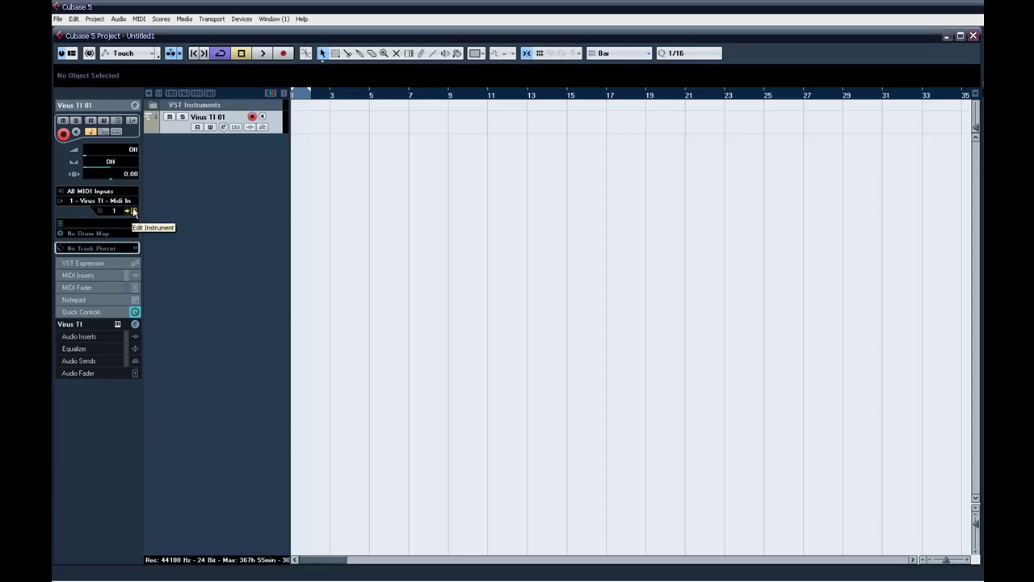
Open the Virus TI instrument editor from the track inspector to show its oscillator page
left_click(133, 209)
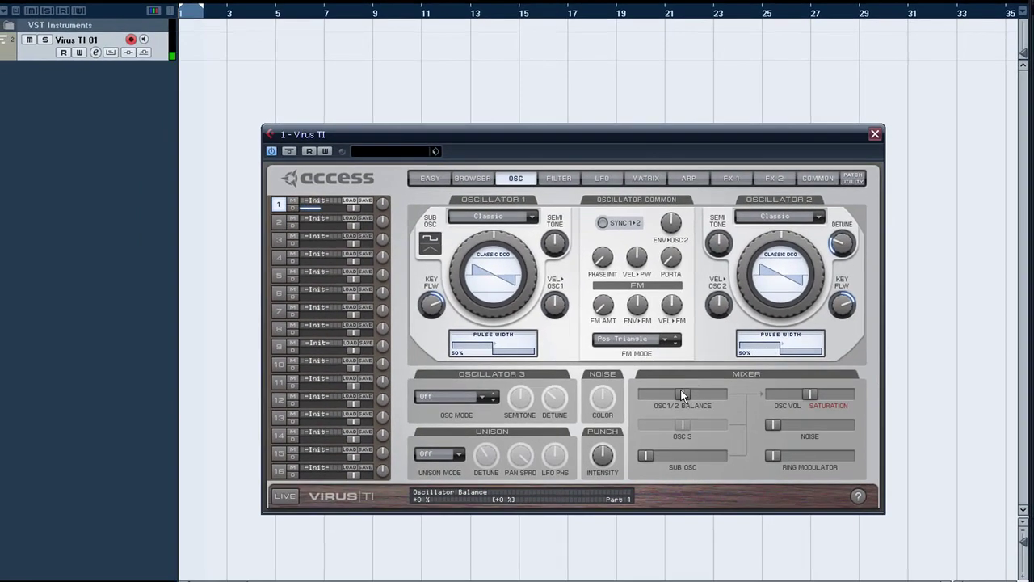
Adjust the OSC1/2 balance and return both oscillator shapes to sawtooth after trying sine
mouse_move(682, 394)
left_mouse_down()
mouse_move(614, 393)
mouse_move(780, 399)
mouse_move(612, 380)
mouse_move(683, 394)
left_mouse_up()
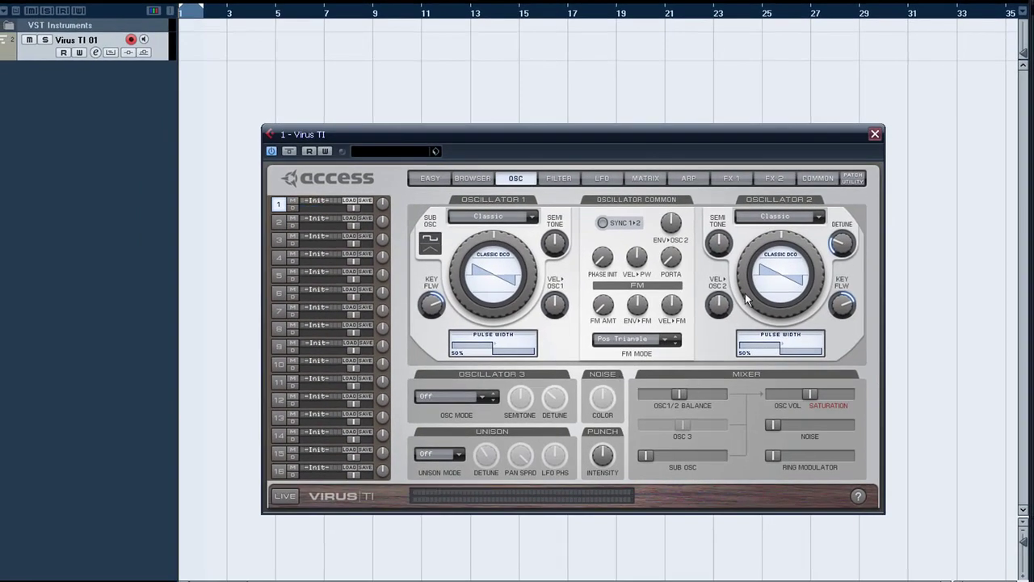
left_click_drag(779, 234, 746, 302)
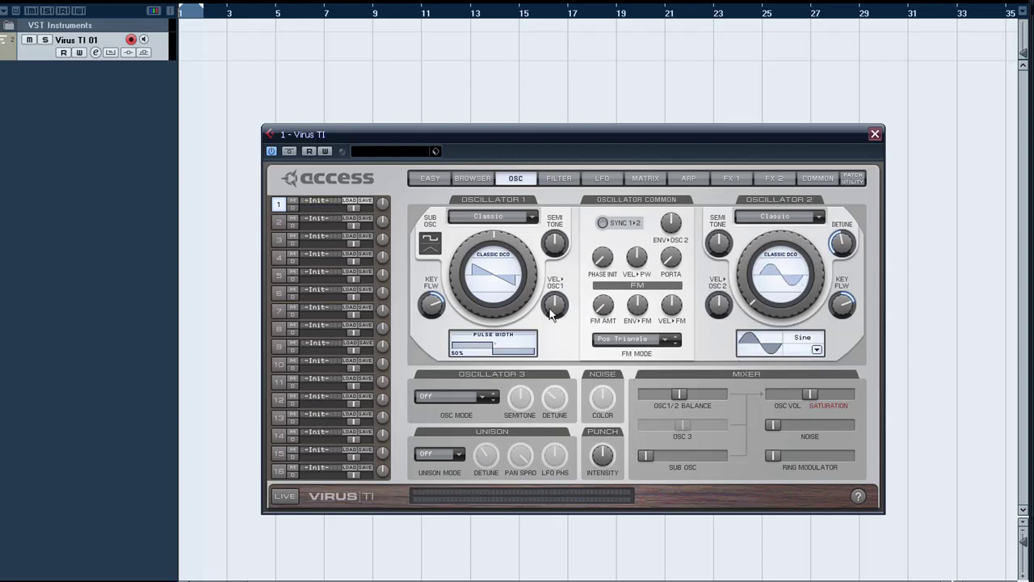
mouse_move(449, 265)
left_mouse_down()
mouse_move(467, 327)
mouse_move(454, 246)
mouse_move(457, 282)
mouse_move(451, 266)
left_mouse_up()
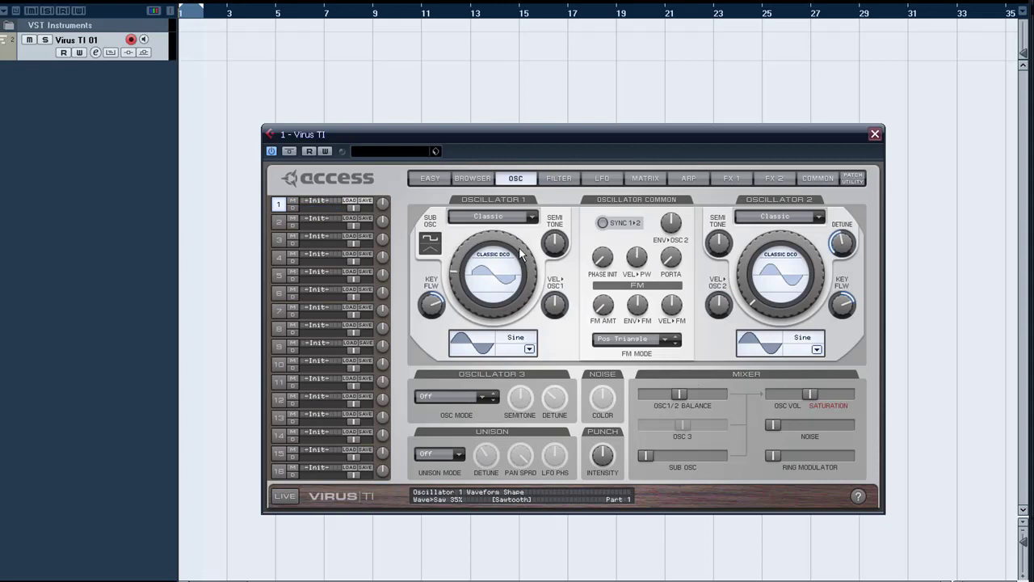
left_click_drag(521, 255, 509, 194)
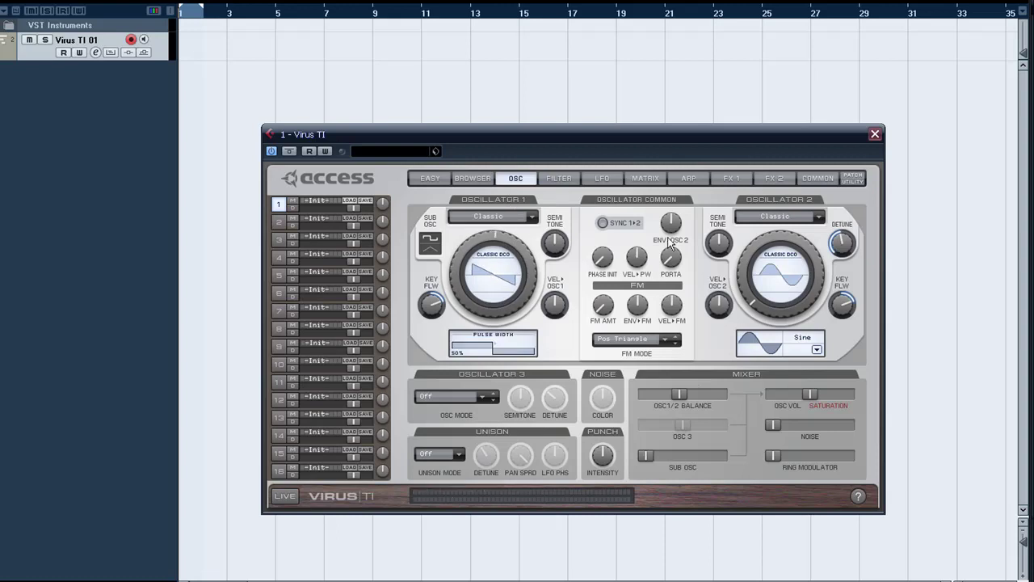
left_click_drag(767, 266, 768, 230)
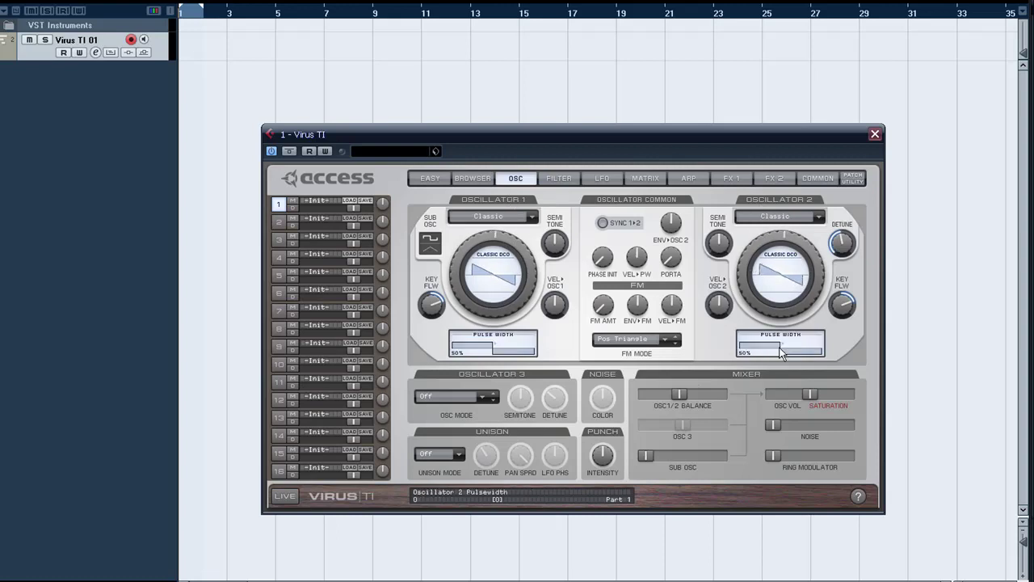
Widen oscillator 2's pulse width to 74% and oscillator 1's to 75%
left_click_drag(781, 353, 856, 348)
mouse_move(493, 347)
left_mouse_down()
mouse_move(588, 335)
mouse_move(495, 349)
left_mouse_up()
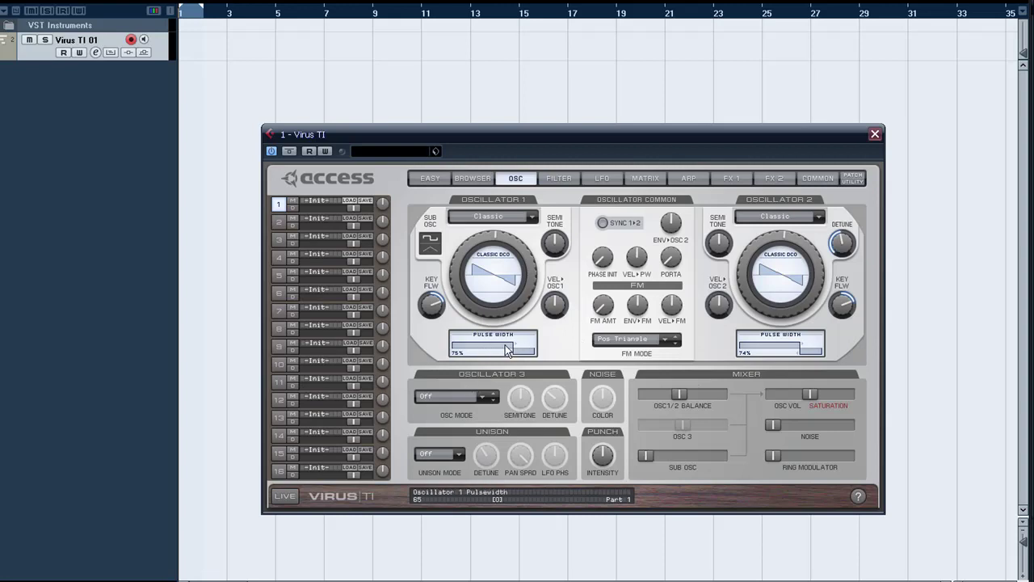
left_click(602, 177)
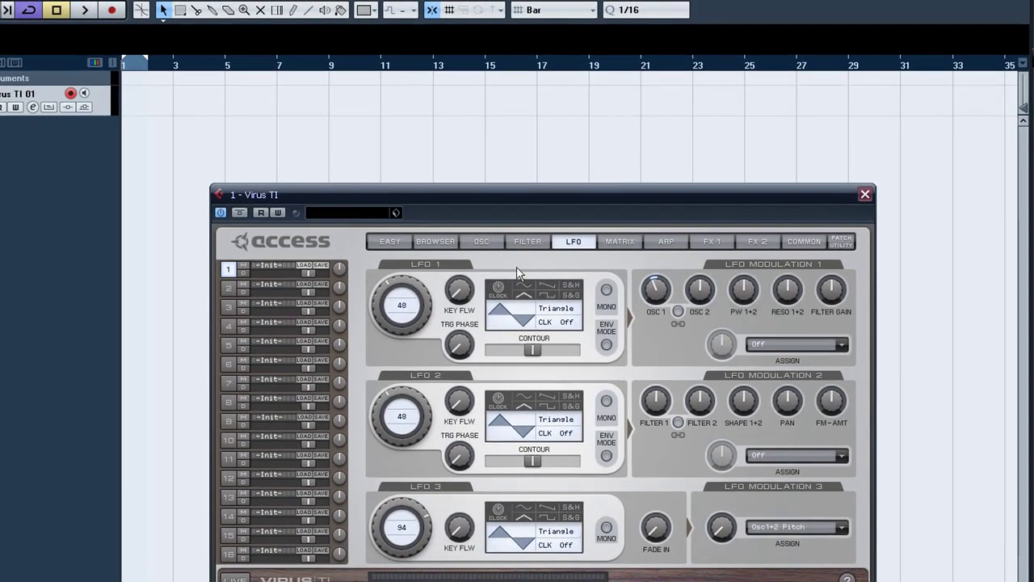
Give LFO 1 the S&G waveform at rate 41, then move to the filter page
left_click(526, 289)
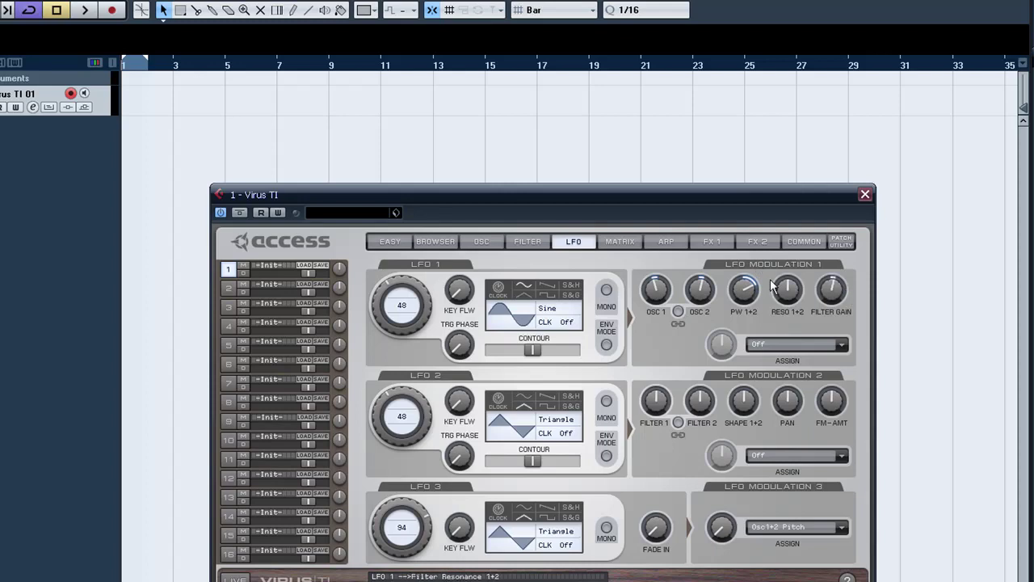
scroll(384, 277, "up", 4)
scroll(382, 283, "down", 8)
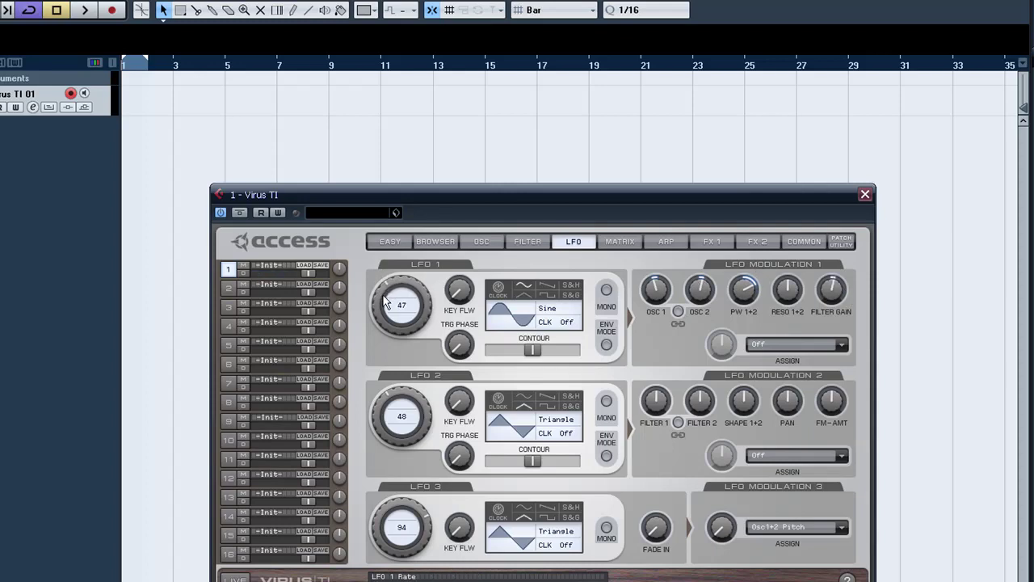
left_click(567, 296)
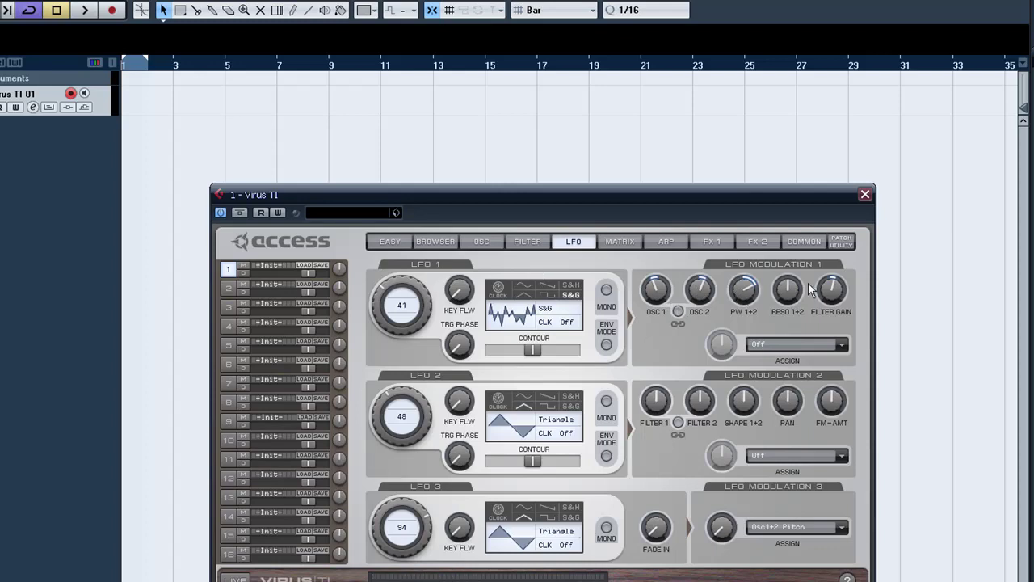
left_click(536, 242)
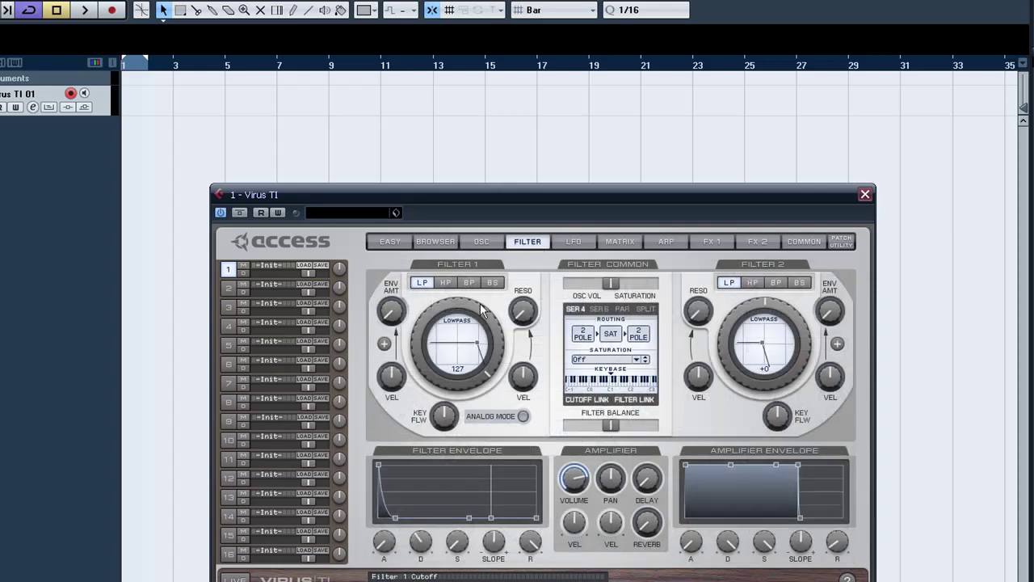
Give the amplifier envelope a slow attack and a long release, leaving cutoff at 127
left_click_drag(485, 313, 493, 350)
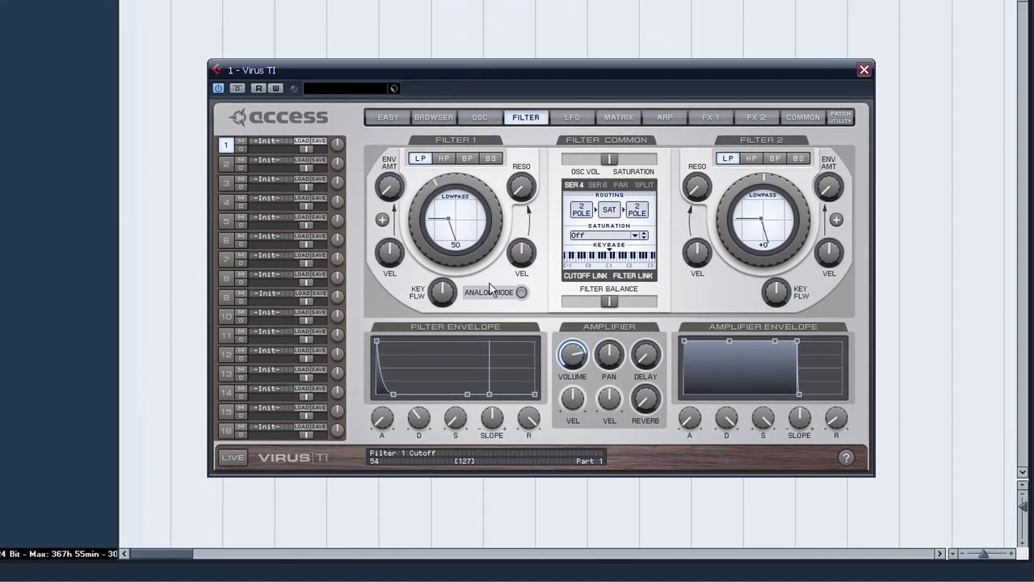
left_click_drag(490, 309, 490, 273)
left_click_drag(703, 436, 705, 368)
left_click_drag(836, 419, 833, 318)
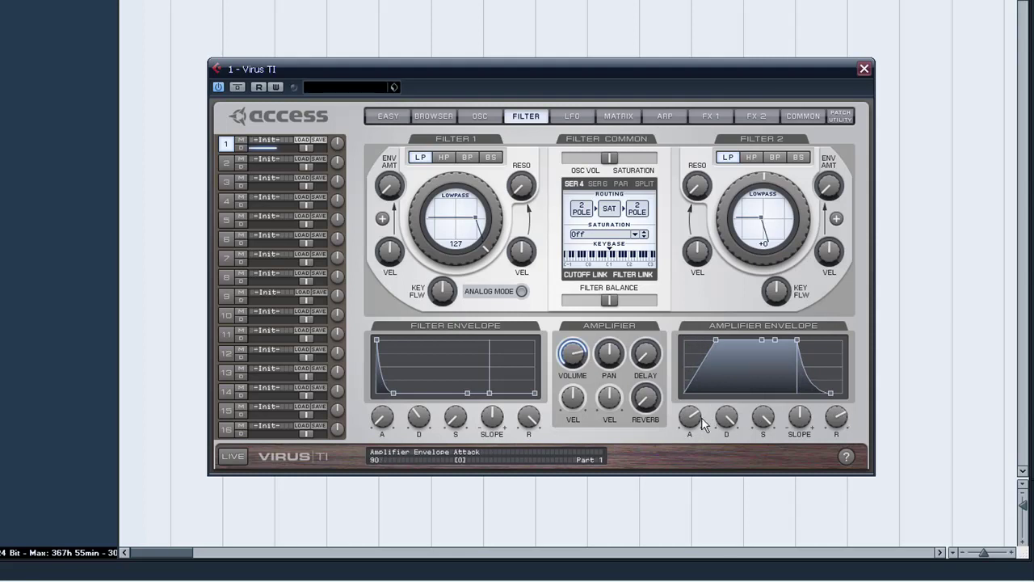
Route Matrix Slot 1 to Filter1 Cutoff and turn Filter 1 cutoff down to 0
left_click(575, 111)
left_click(639, 115)
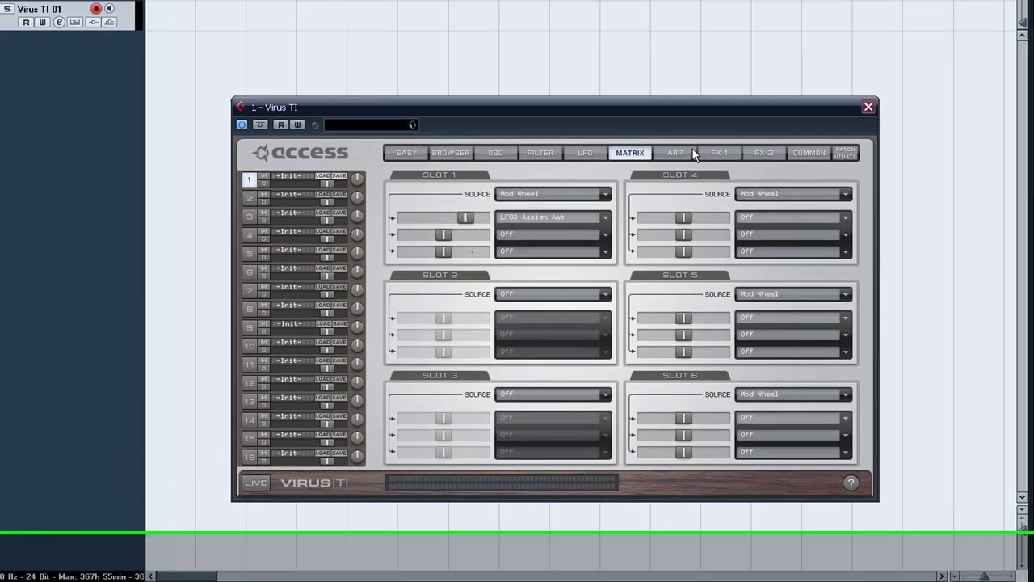
left_click(664, 116)
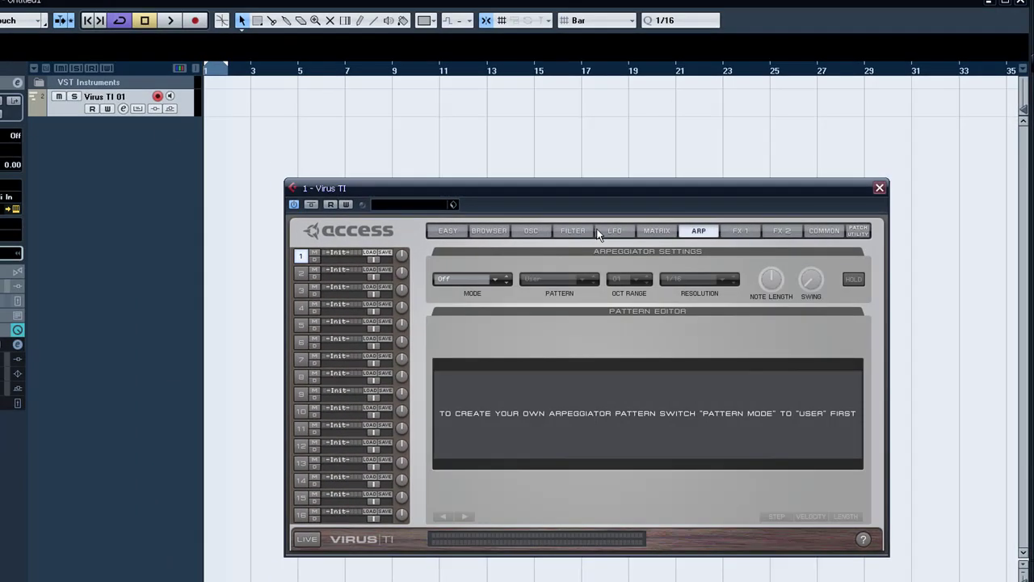
left_click(601, 230)
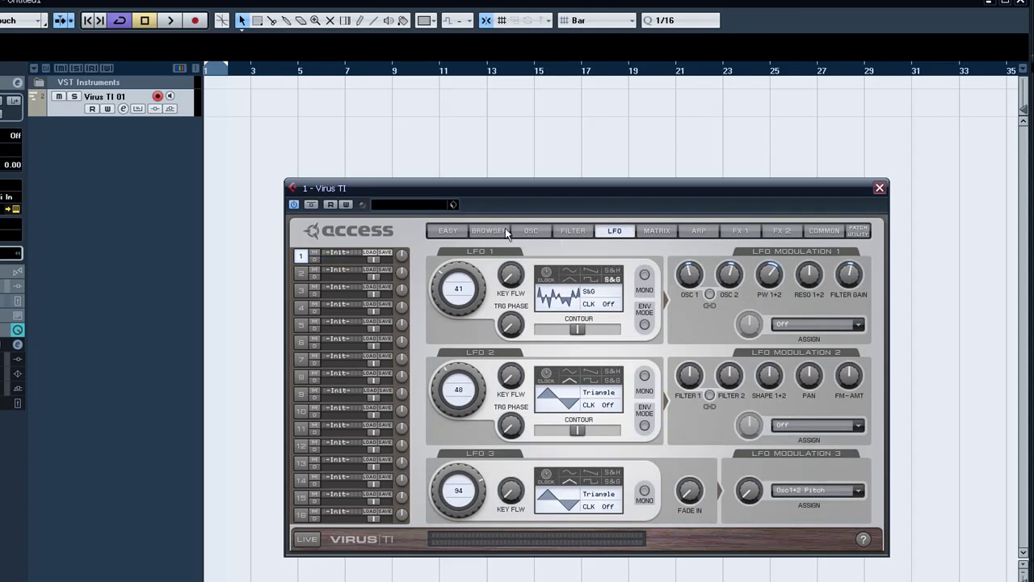
left_click(573, 230)
left_click(656, 231)
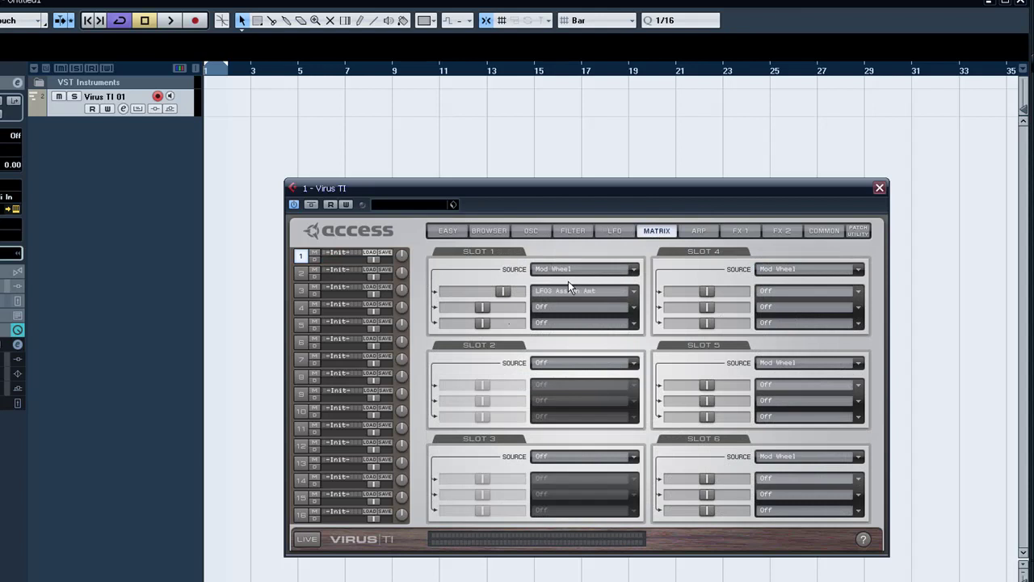
left_click(563, 290)
left_click(642, 328)
left_click(573, 231)
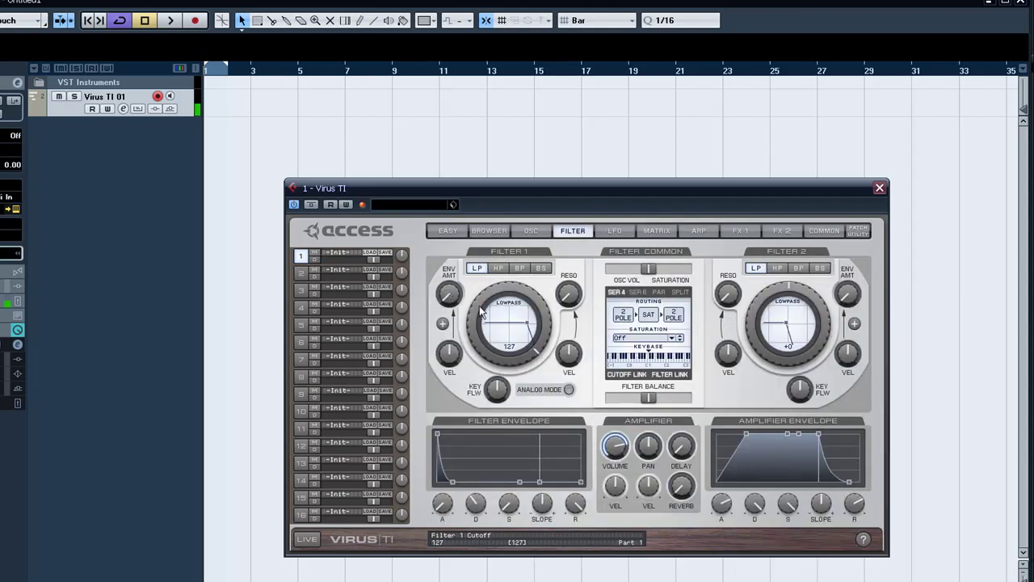
left_click_drag(480, 312, 494, 477)
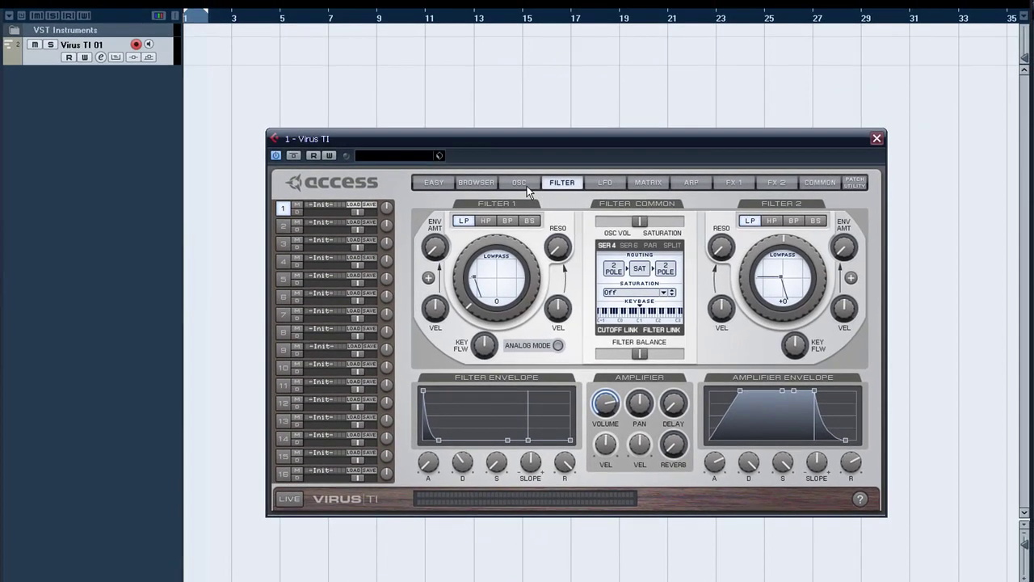
On the oscillator page, set Unison Mode to Twin
left_click(523, 186)
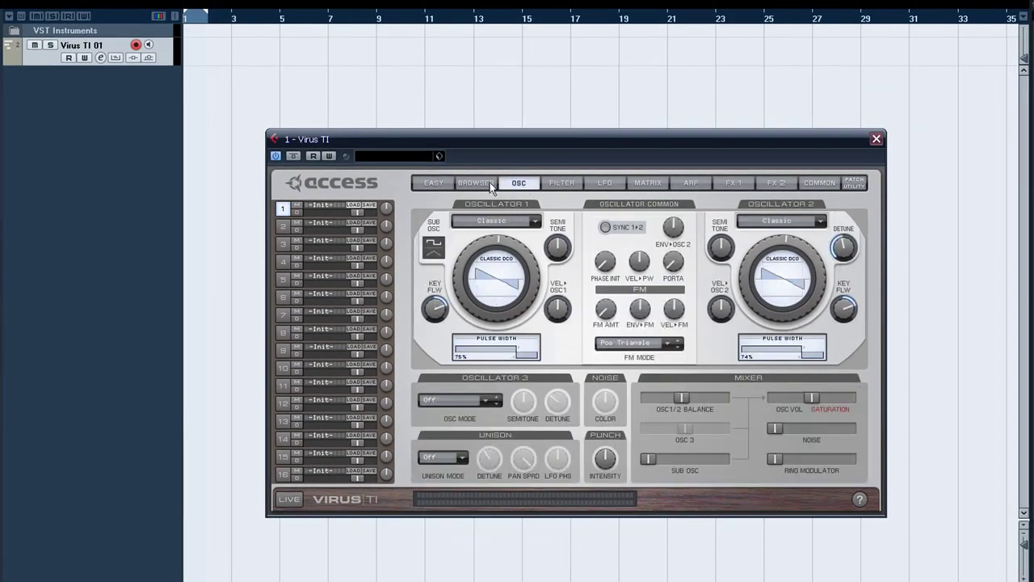
left_click(460, 458)
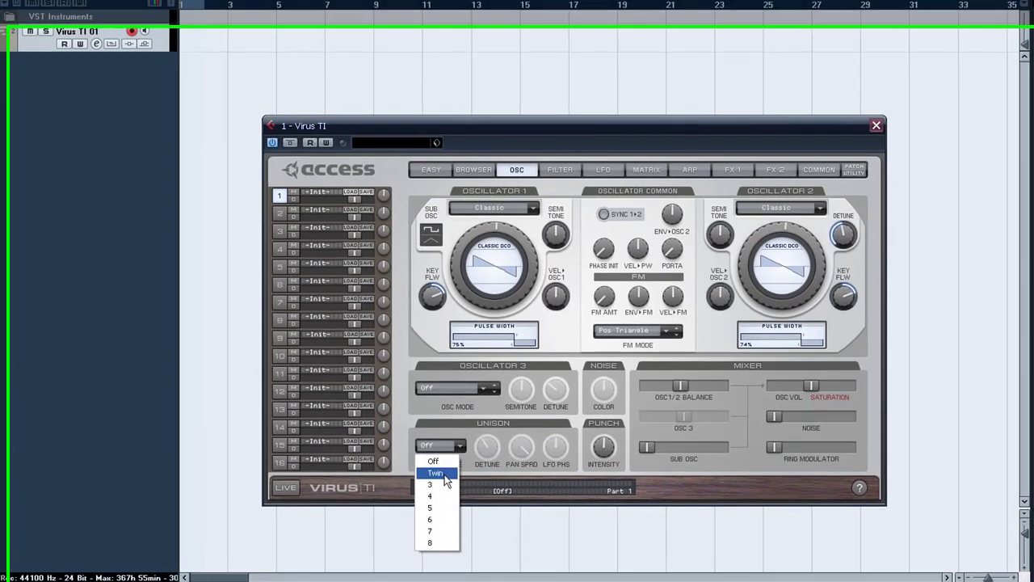
left_click(436, 473)
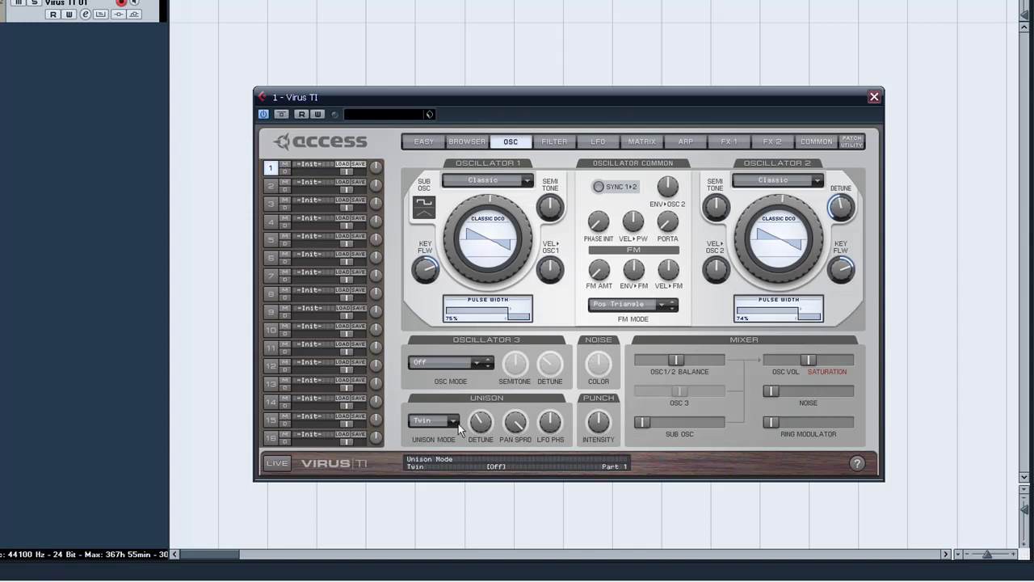
left_click(451, 423)
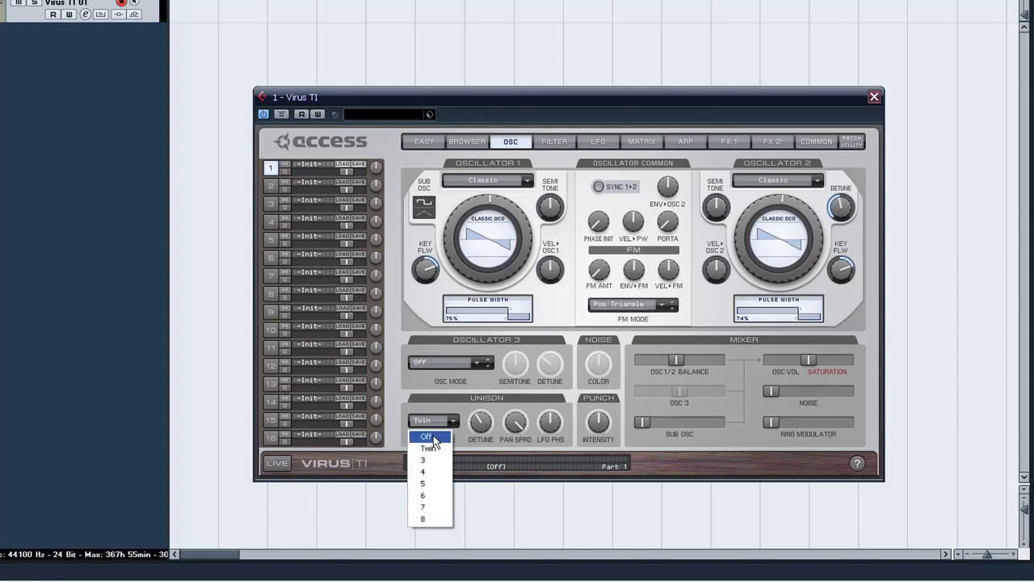
left_click(433, 435)
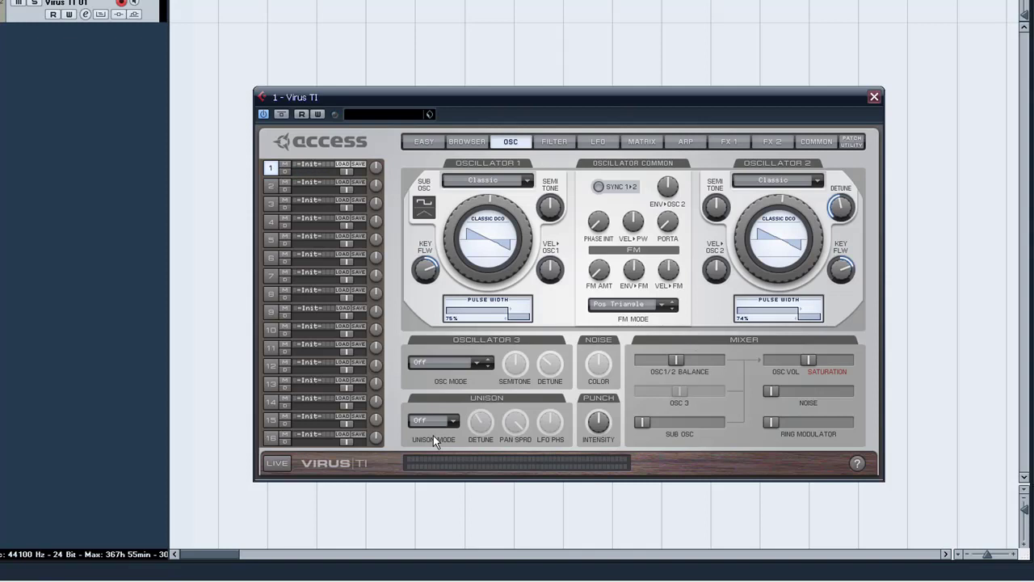
left_click(442, 420)
left_click(425, 450)
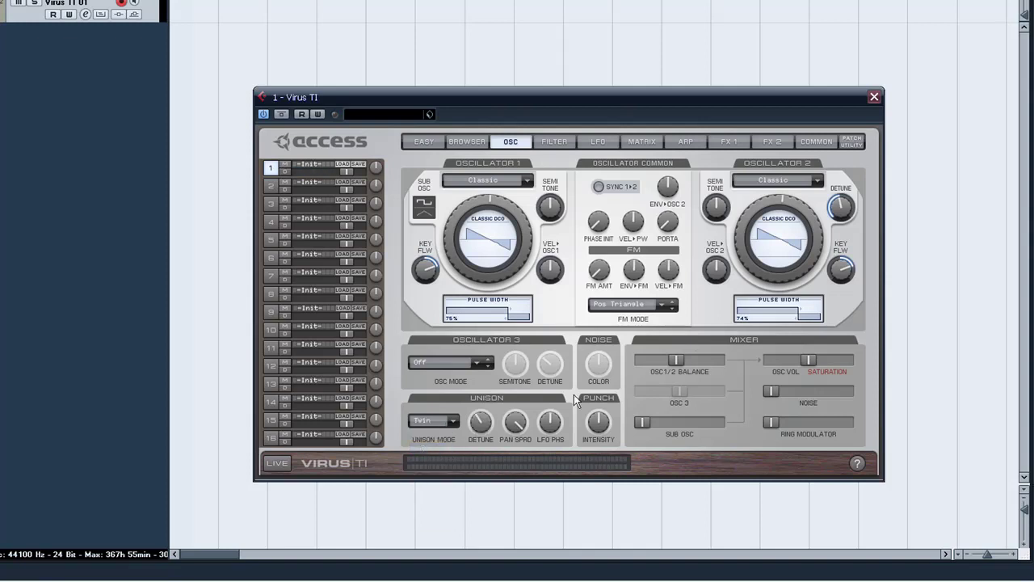
Set oscillator 3 to Saw at a lower mixer level and raise the semitone tuning
mouse_move(556, 421)
left_click(462, 363)
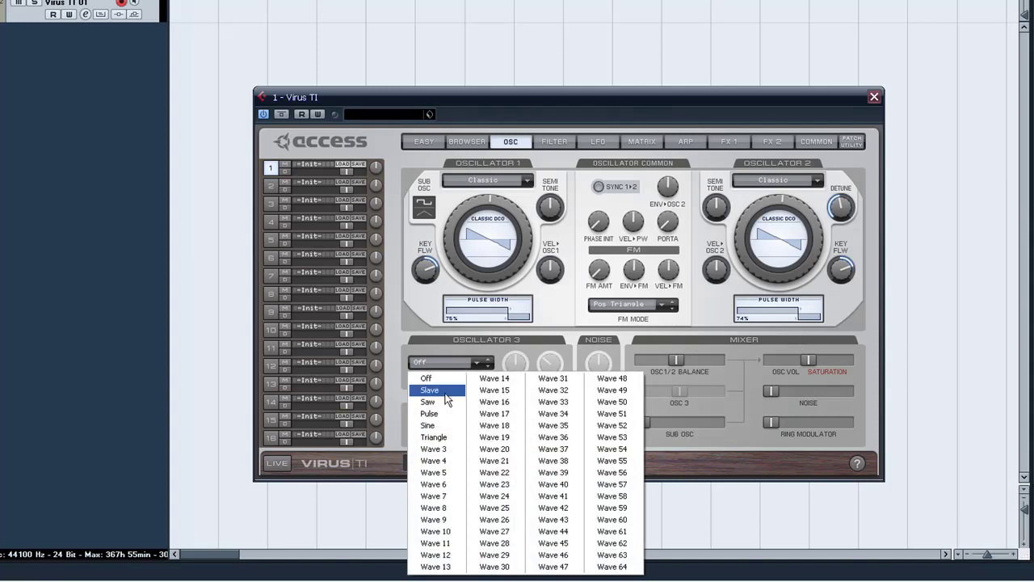
left_click(441, 401)
left_click_drag(677, 392, 657, 391)
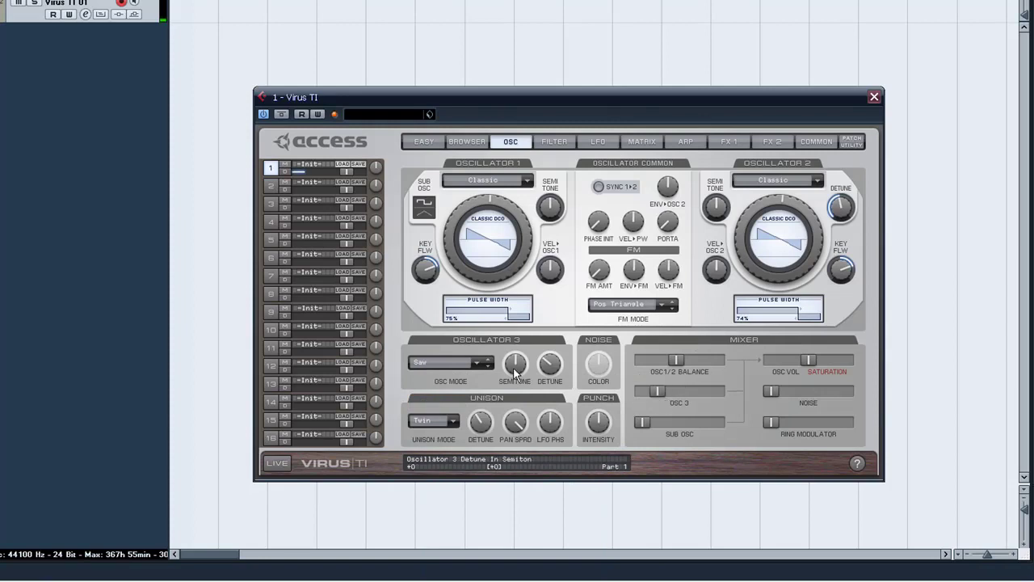
scroll(513, 368, "up", 5)
scroll(714, 211, "up", 6)
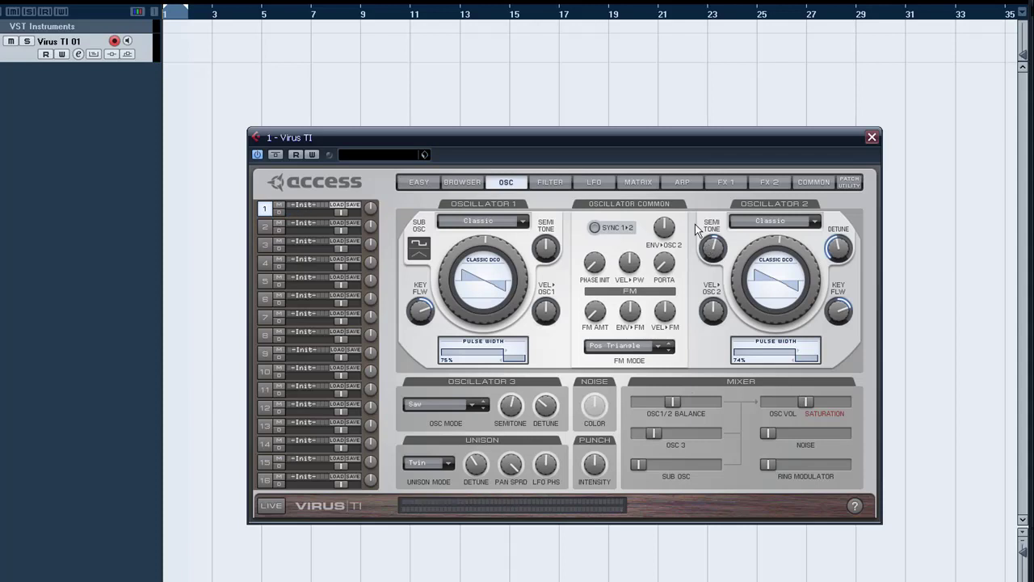
Lengthen the amplifier envelope release slightly to 72
left_click(642, 184)
left_click(608, 182)
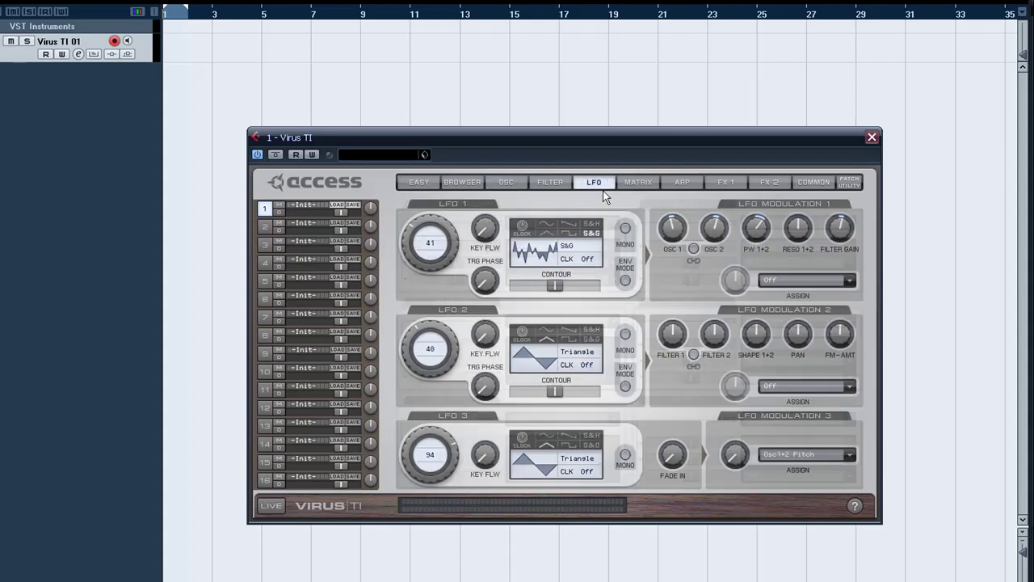
left_click(554, 183)
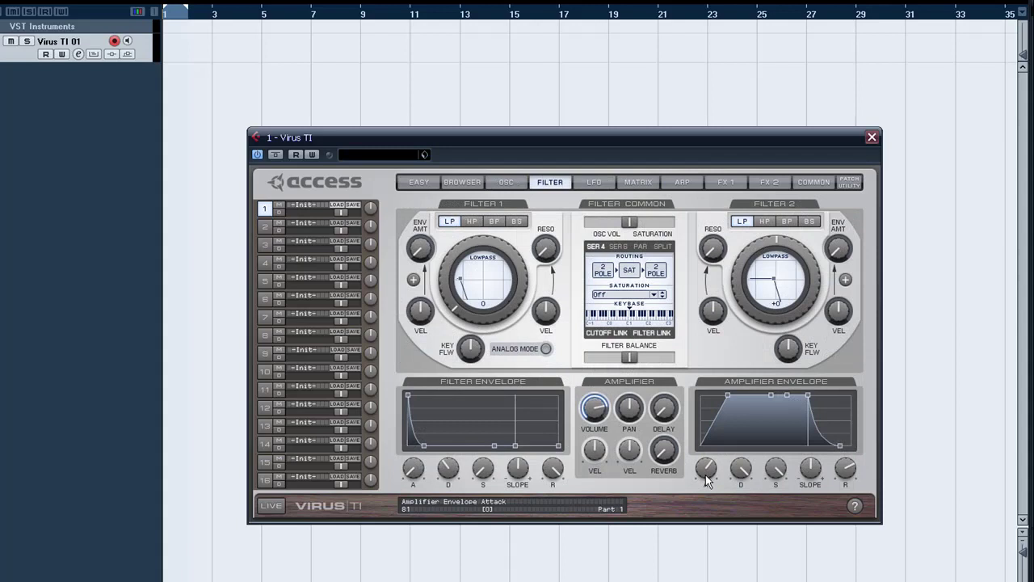
left_click_drag(831, 469, 838, 481)
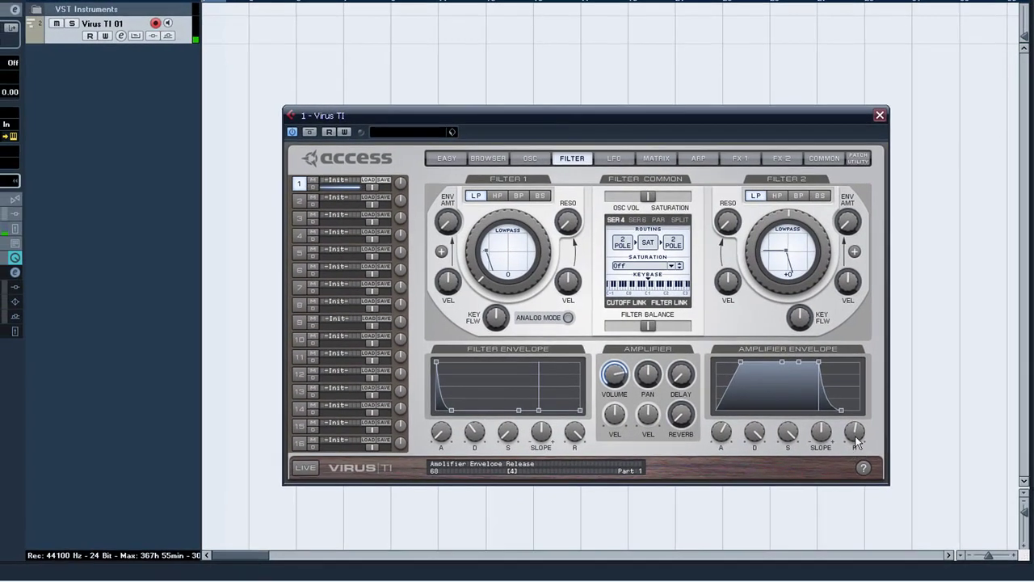
left_click_drag(856, 437, 857, 438)
Turn the Sub Osc mixer level all the way down on the oscillator page
left_click(532, 160)
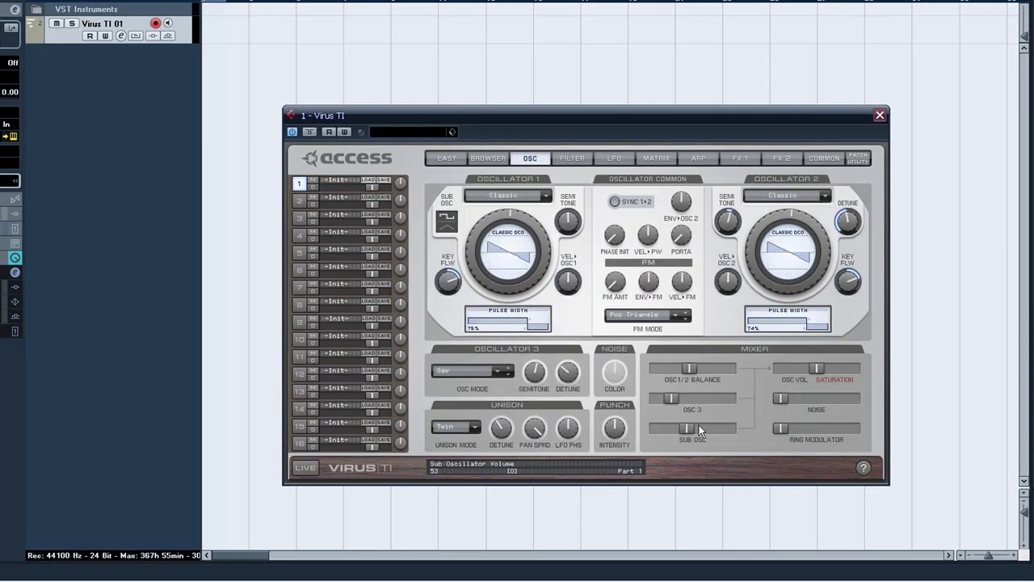
left_click_drag(713, 424, 738, 426)
left_click_drag(739, 426, 651, 421)
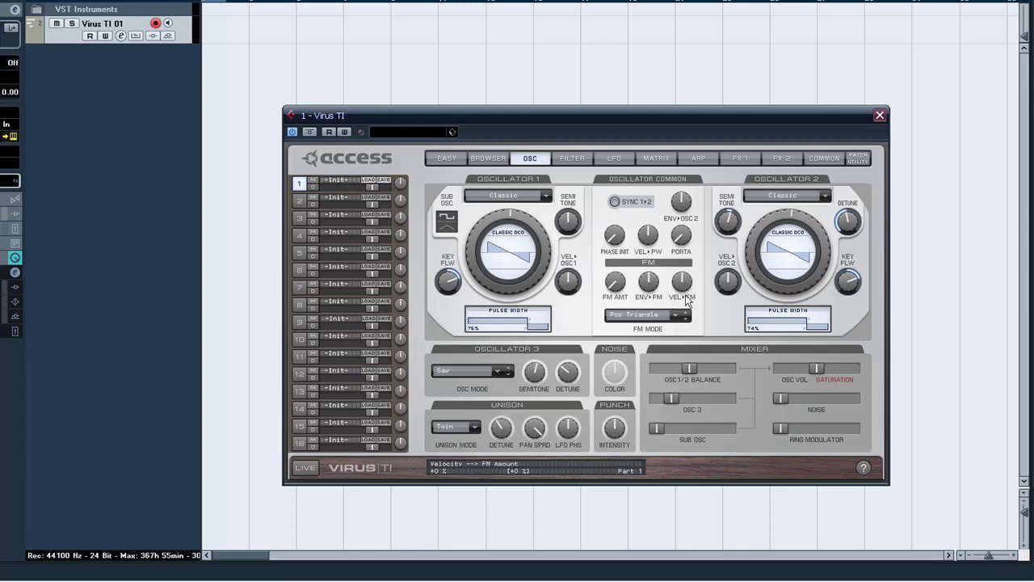
On FX 2, turn up a Hall reverb (3/-2.9) and a 1/4-synced delay (-9.75)
left_click(767, 157)
left_click_drag(440, 331, 461, 256)
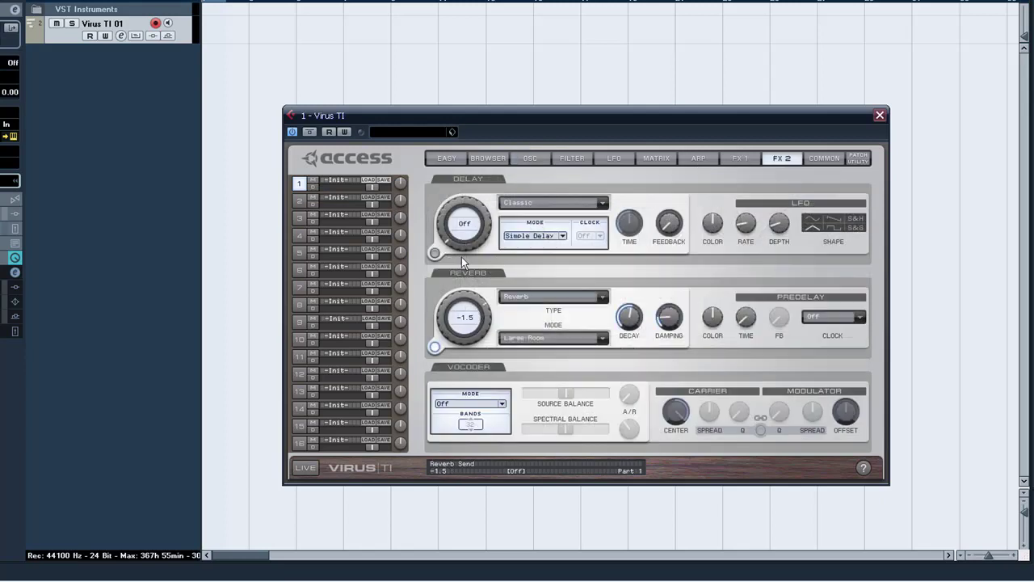
left_click(553, 338)
left_click(537, 388)
left_click_drag(441, 238, 439, 198)
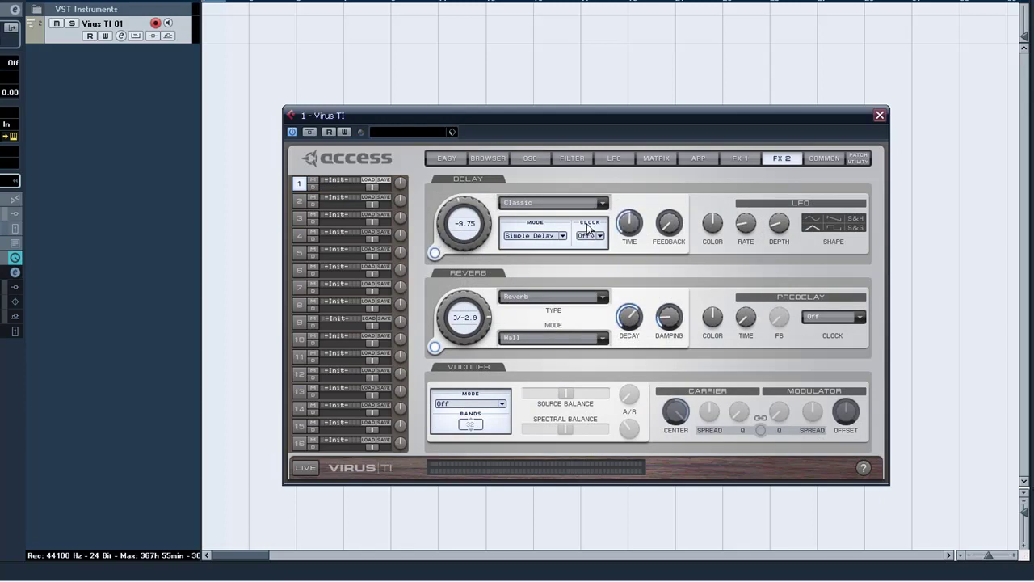
left_click(590, 235)
left_click(599, 372)
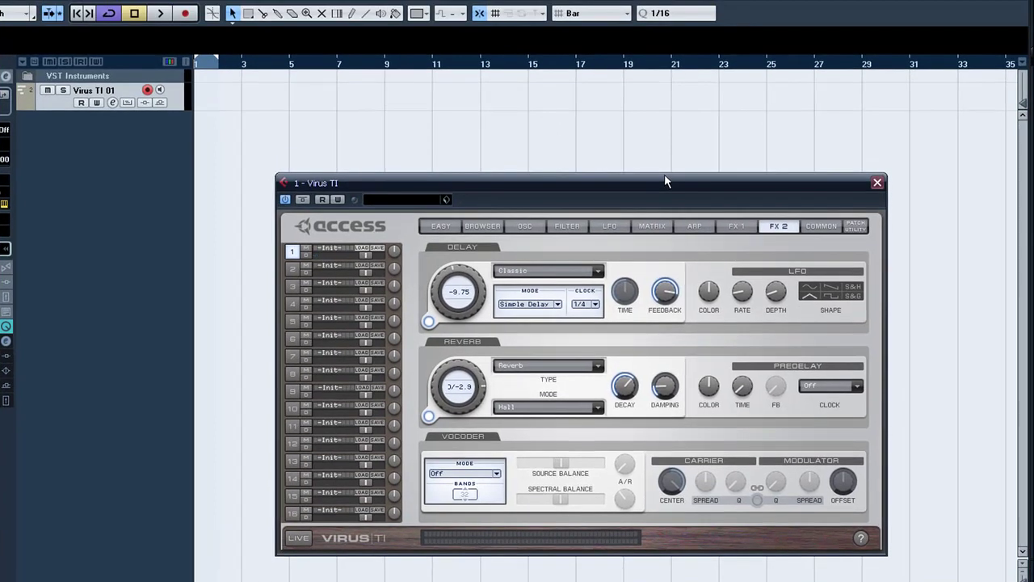
Widen oscillator 1's pulse width to 90%, widen oscillator 2's, and morph oscillator 1 toward pulse
left_click(536, 226)
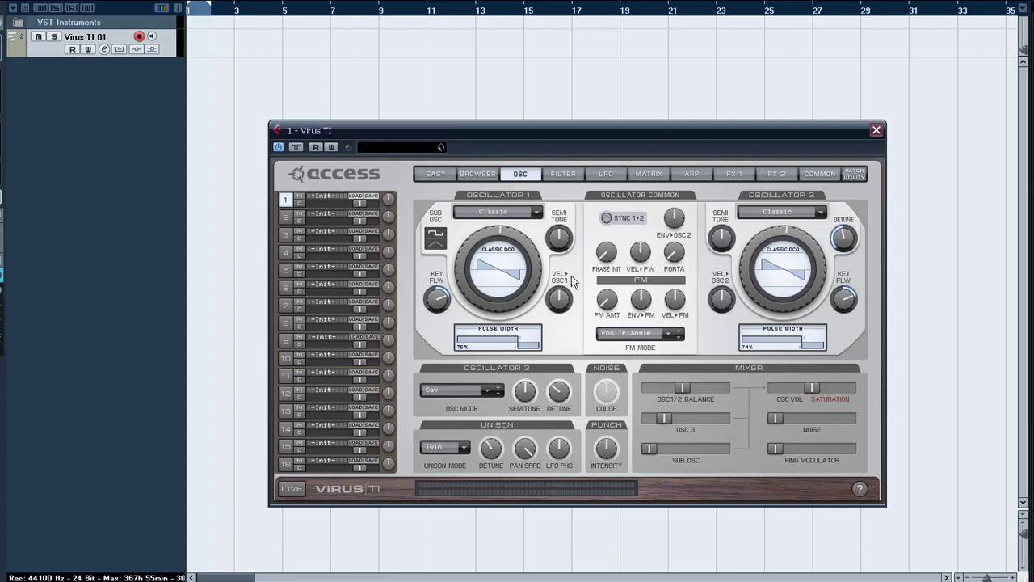
left_click_drag(529, 345, 540, 344)
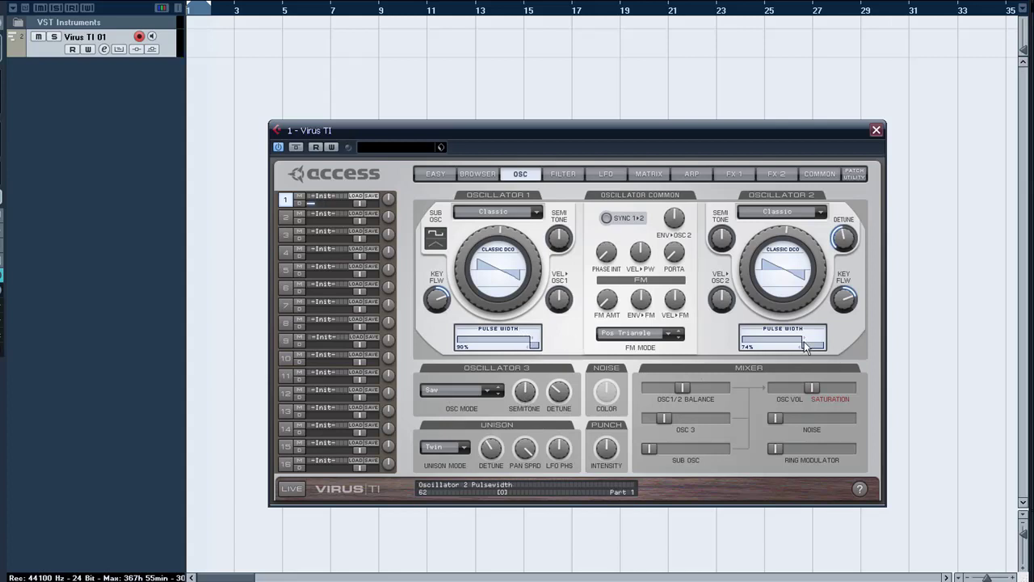
left_click_drag(804, 345, 824, 343)
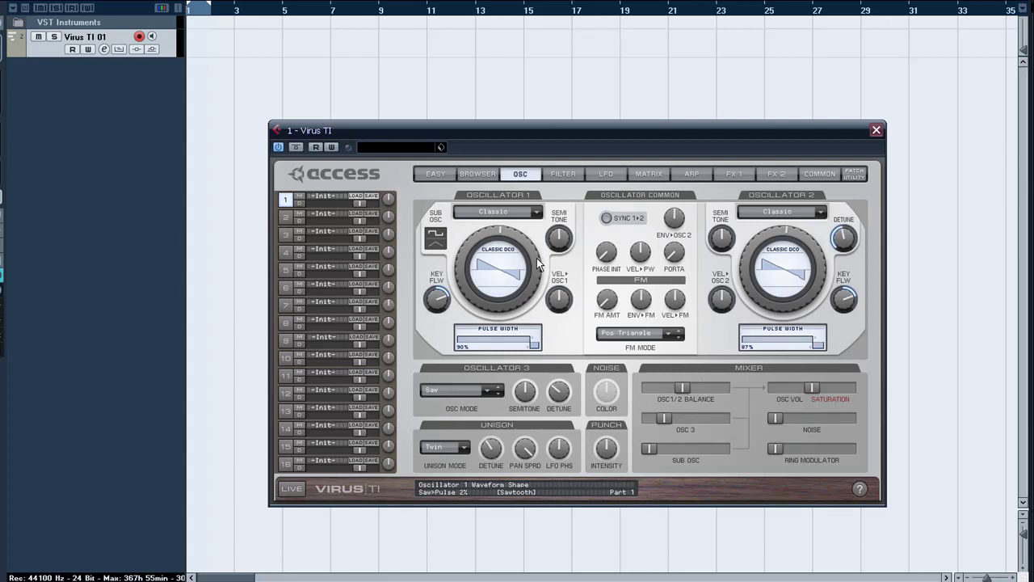
left_click_drag(533, 244, 534, 242)
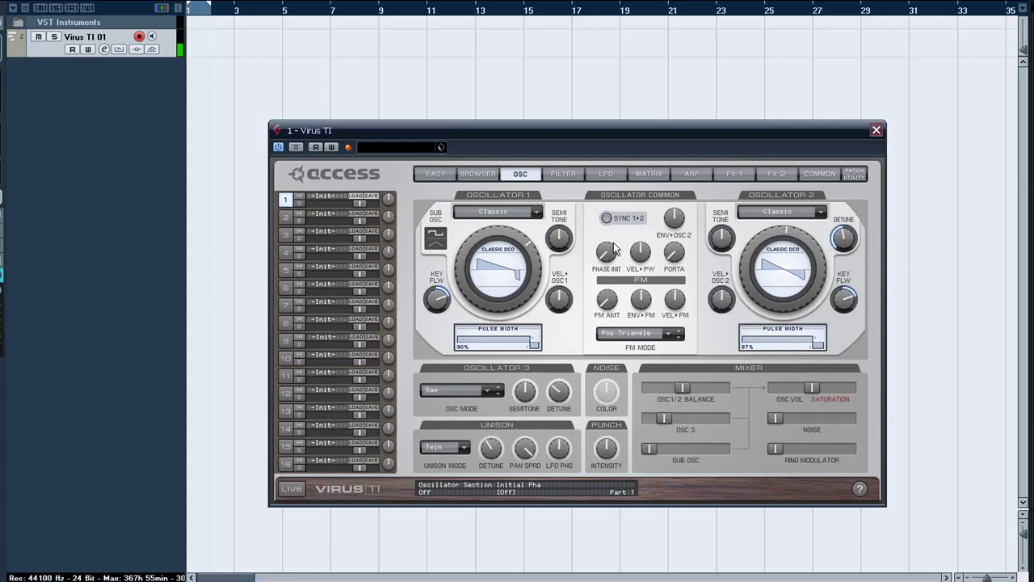
Raise the Noise volume and turn the Ring Modulator volume to maximum
left_click_drag(775, 418, 811, 418)
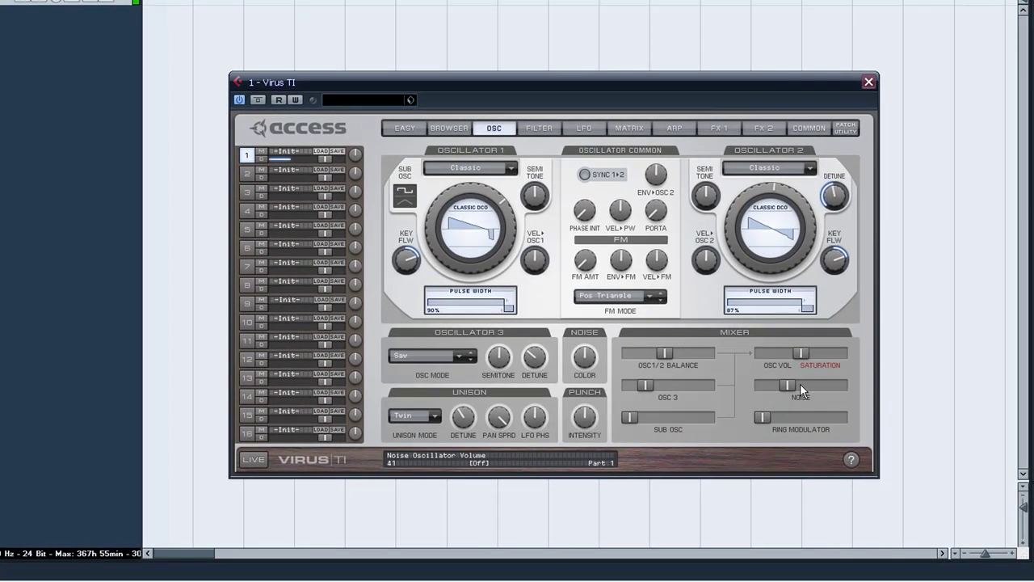
left_click_drag(799, 383, 833, 386)
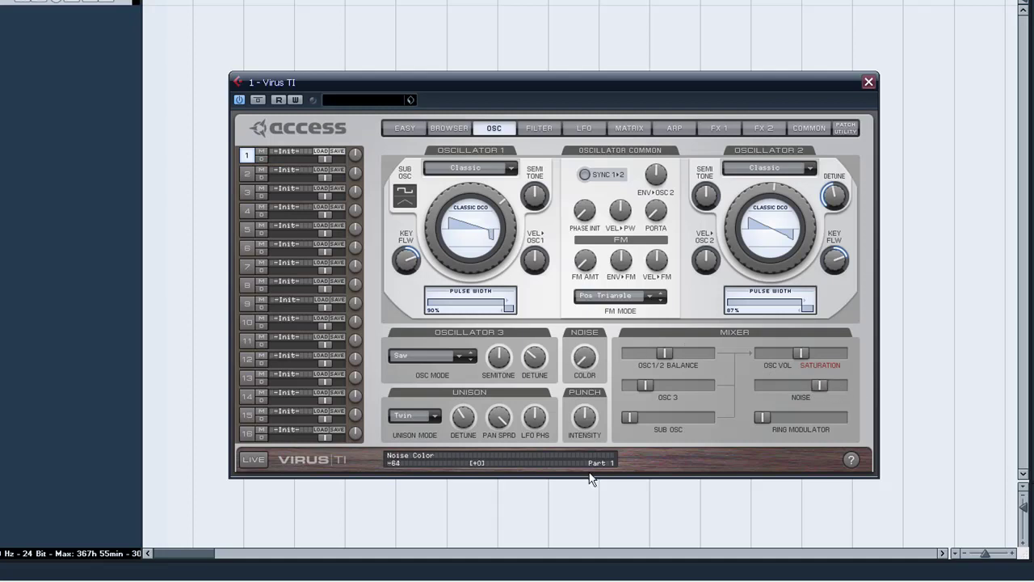
left_click(807, 386)
left_click_drag(786, 417, 842, 415)
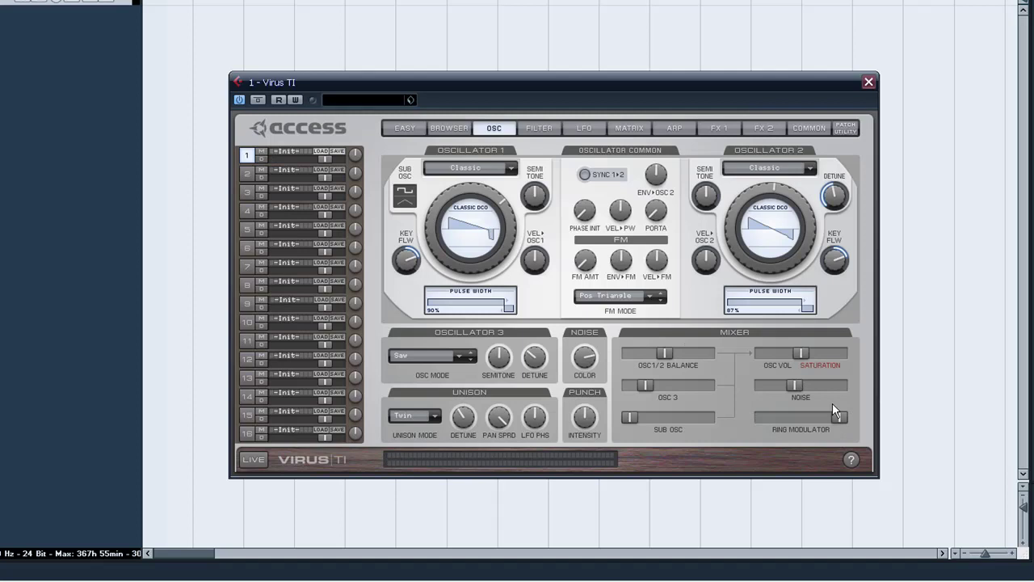
left_click(554, 127)
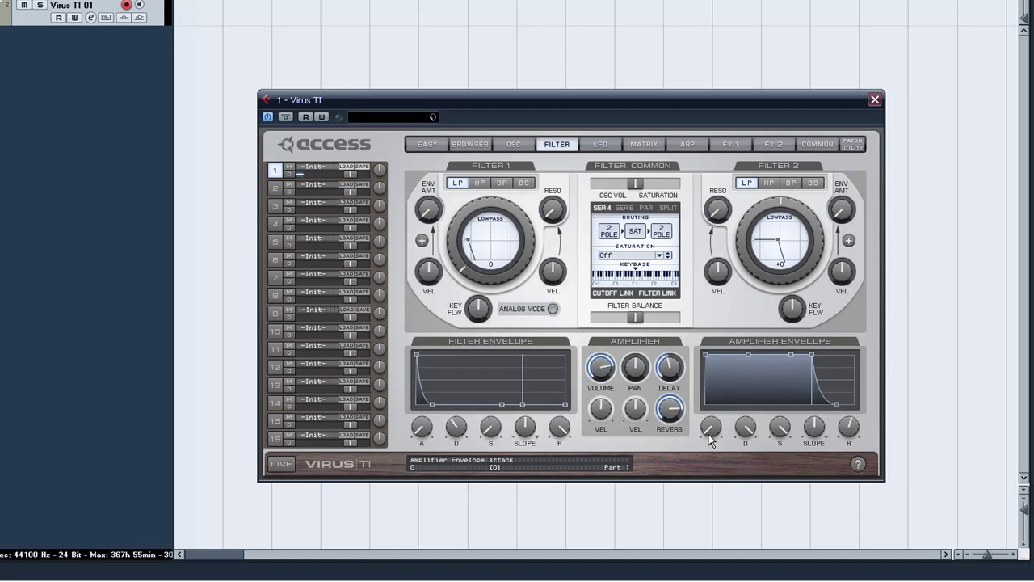
Turn the shape knobs of oscillators 1 and 2 to pure sine waves
left_click(513, 144)
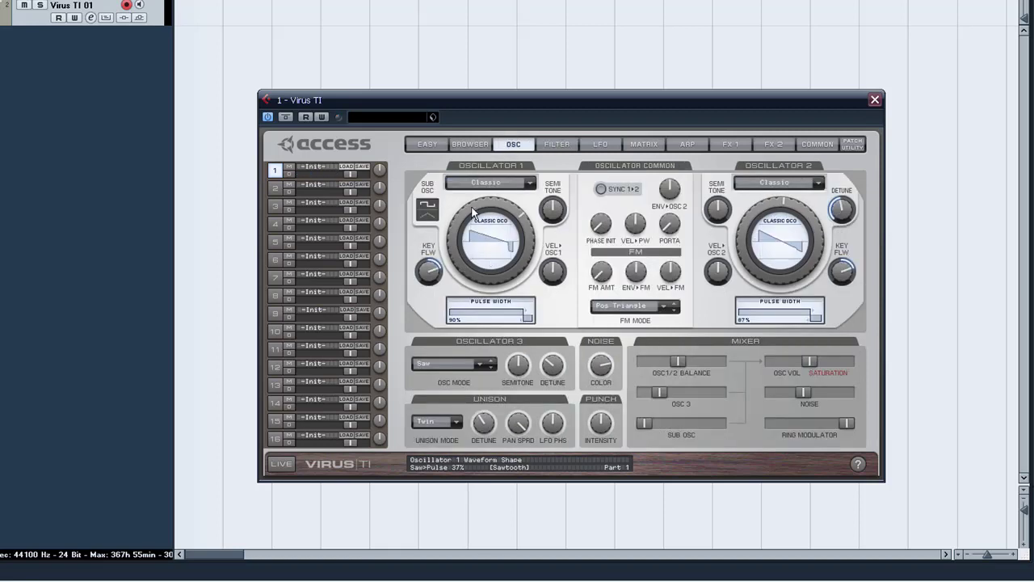
left_click(480, 180)
left_click(472, 176)
left_click_drag(473, 211, 455, 267)
left_click_drag(762, 219, 762, 246)
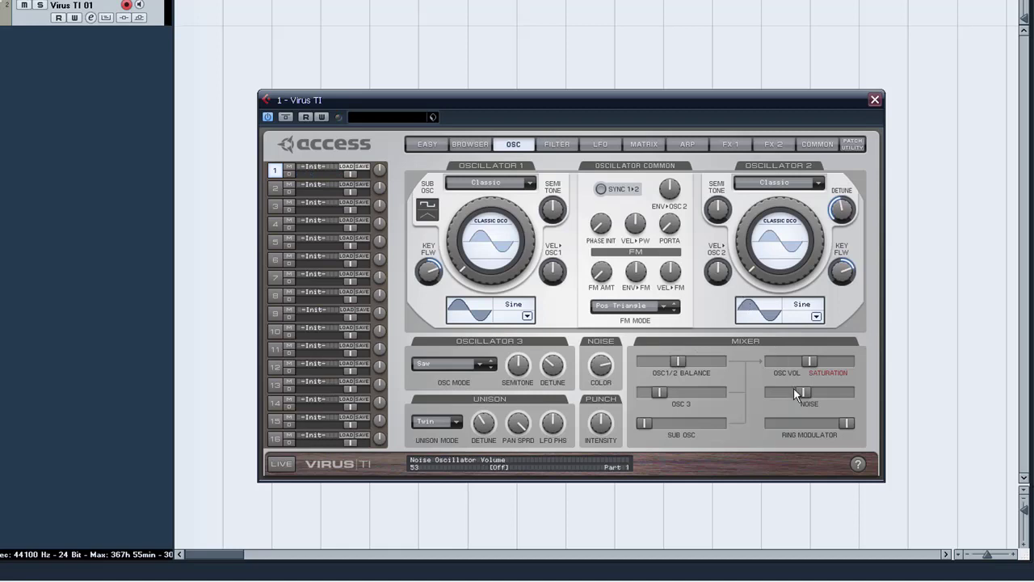
Switch both oscillator 1 and oscillator 2 to the HyperSaw model
mouse_move(511, 220)
left_click(485, 182)
left_click(476, 204)
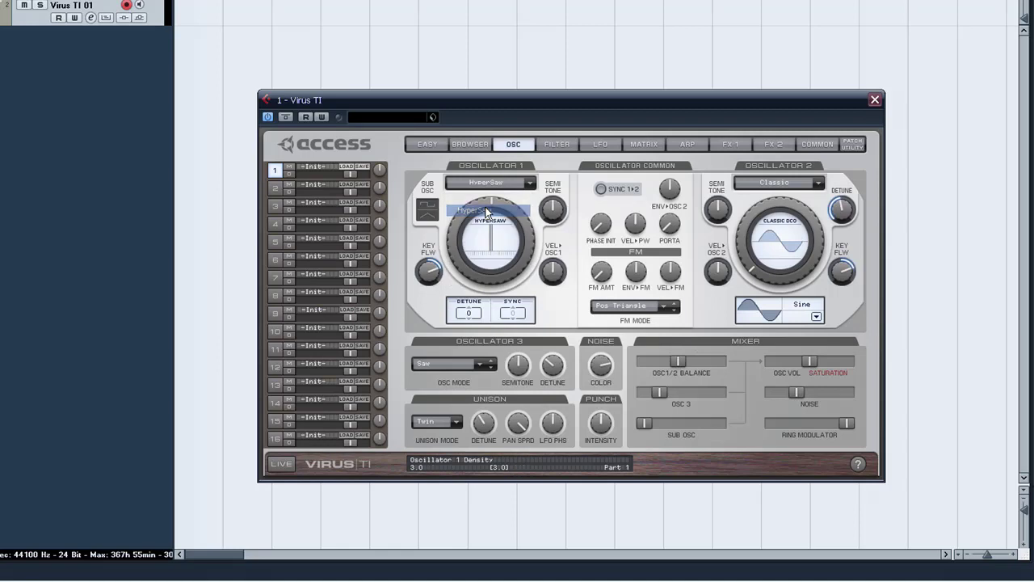
left_click(772, 183)
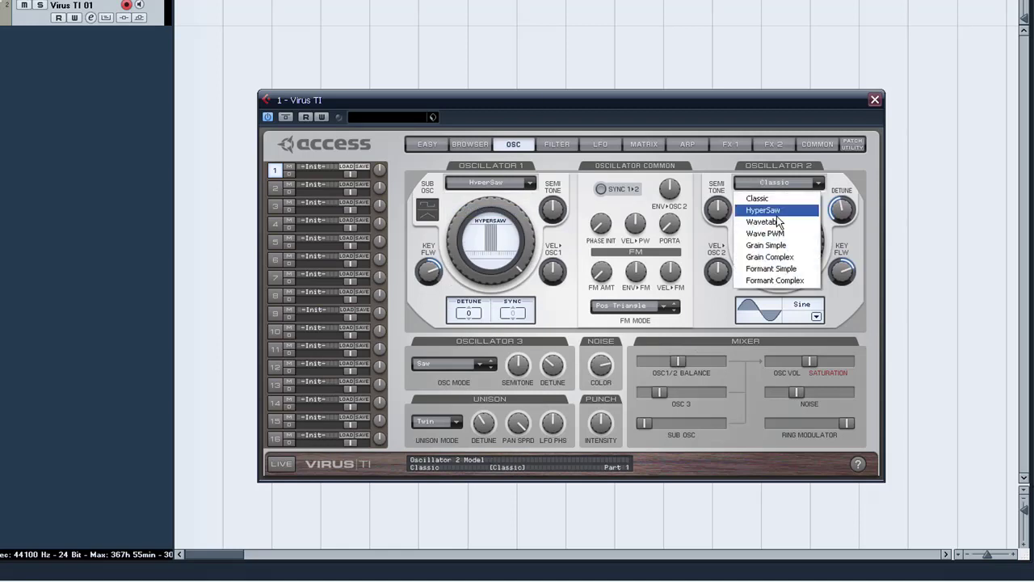
left_click(774, 208)
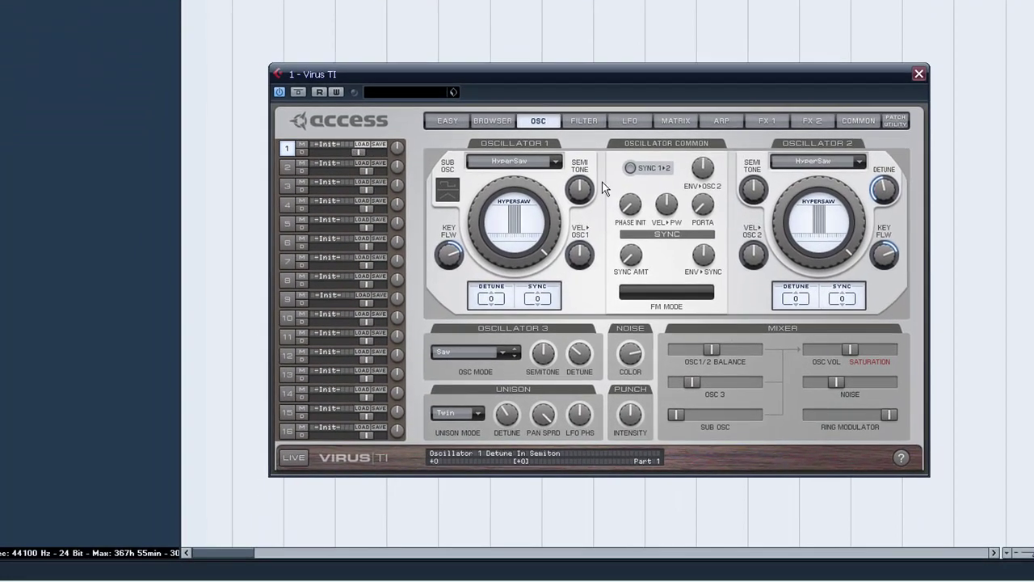
Turn oscillator 3 off and set Unison Mode to Off after trying 8 voices
left_click(465, 395)
left_click(467, 367)
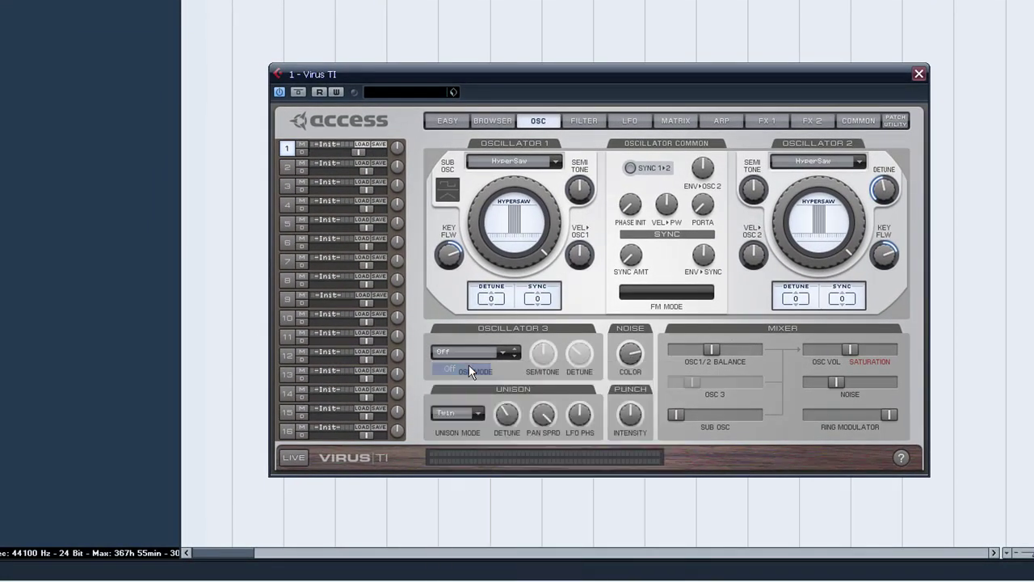
left_click(482, 418)
left_click(456, 514)
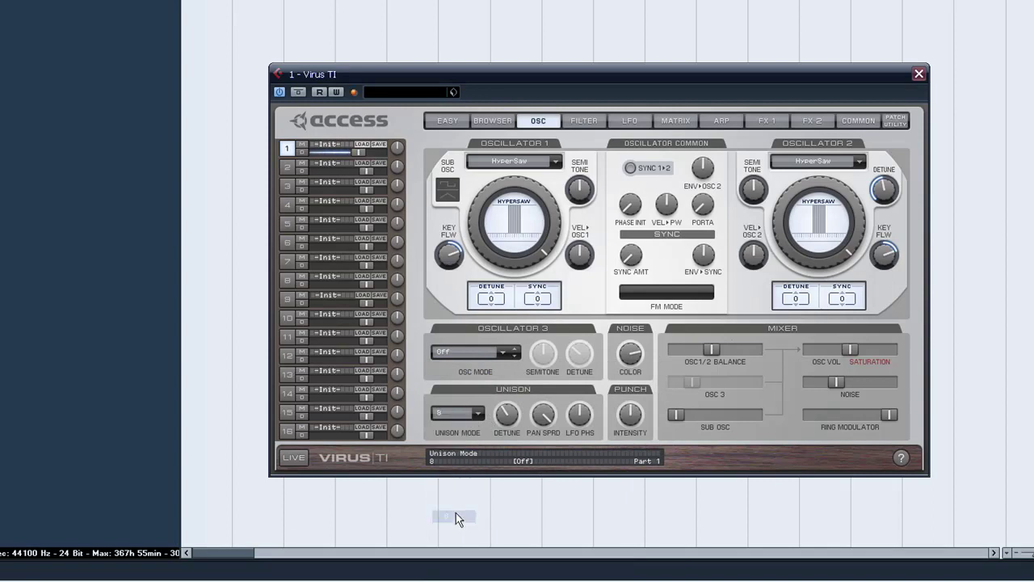
left_click(466, 411)
left_click(453, 426)
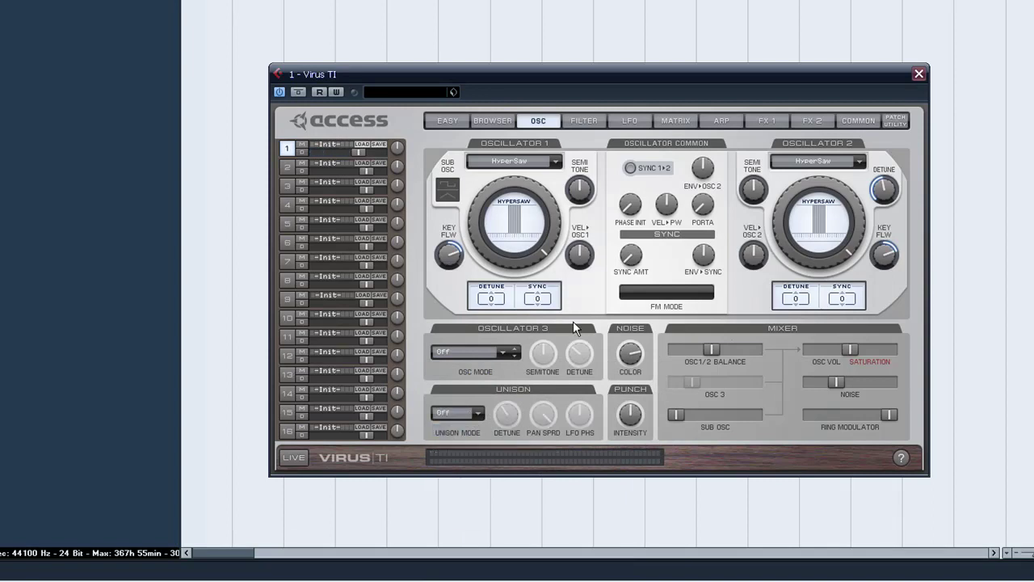
left_click(583, 120)
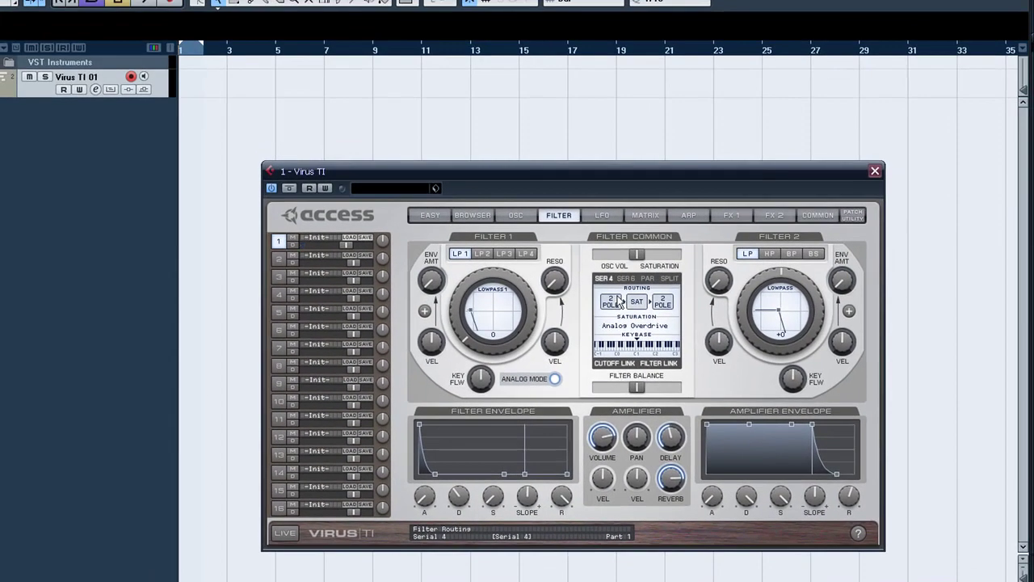
Try Serial 6 and split routings, a 4-pole lowpass Filter 1, and Filter 2 cutoff offsets
left_click_drag(745, 294, 744, 340)
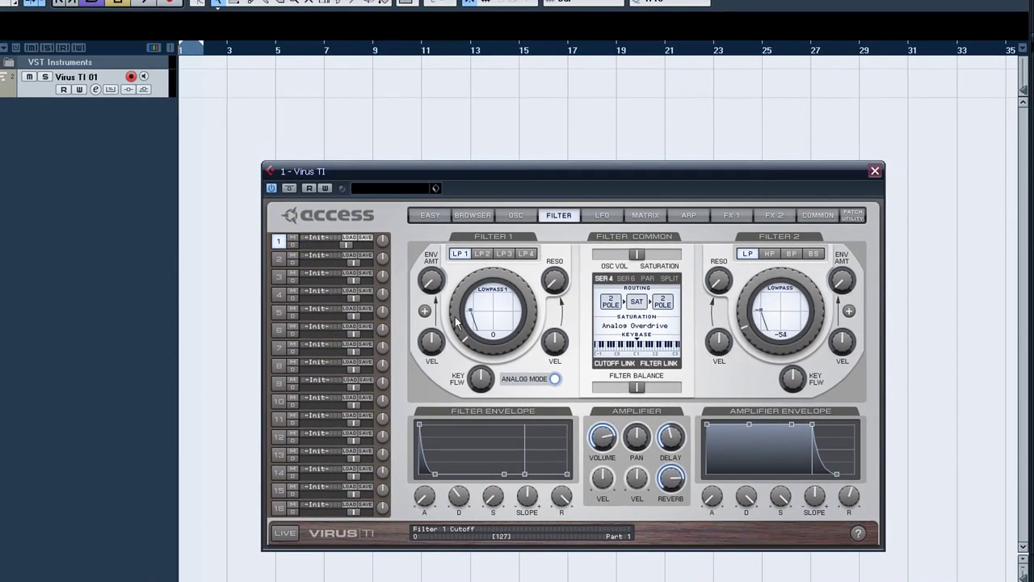
left_click(627, 279)
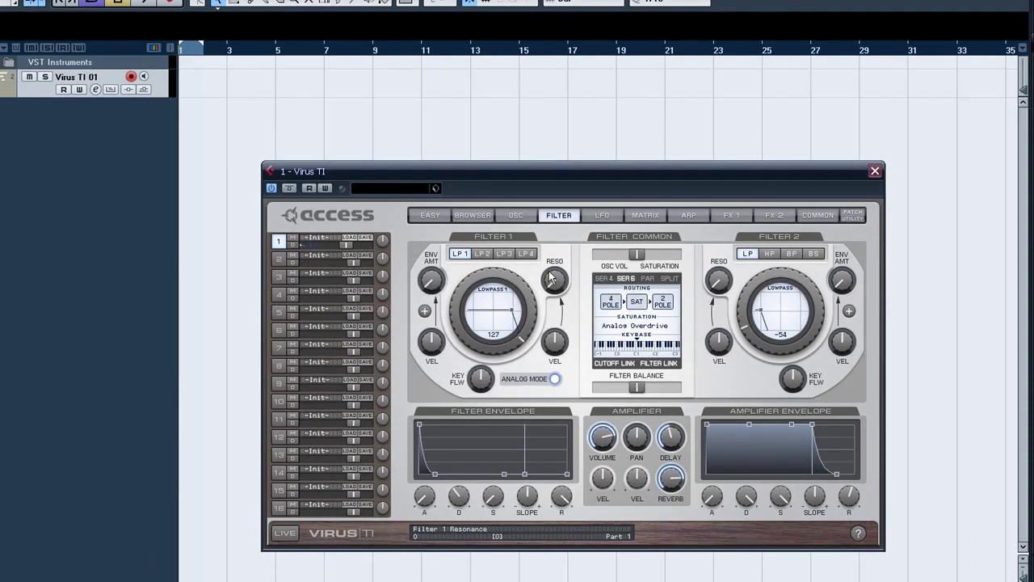
mouse_move(744, 307)
left_mouse_down()
mouse_move(744, 284)
mouse_move(742, 304)
left_mouse_up()
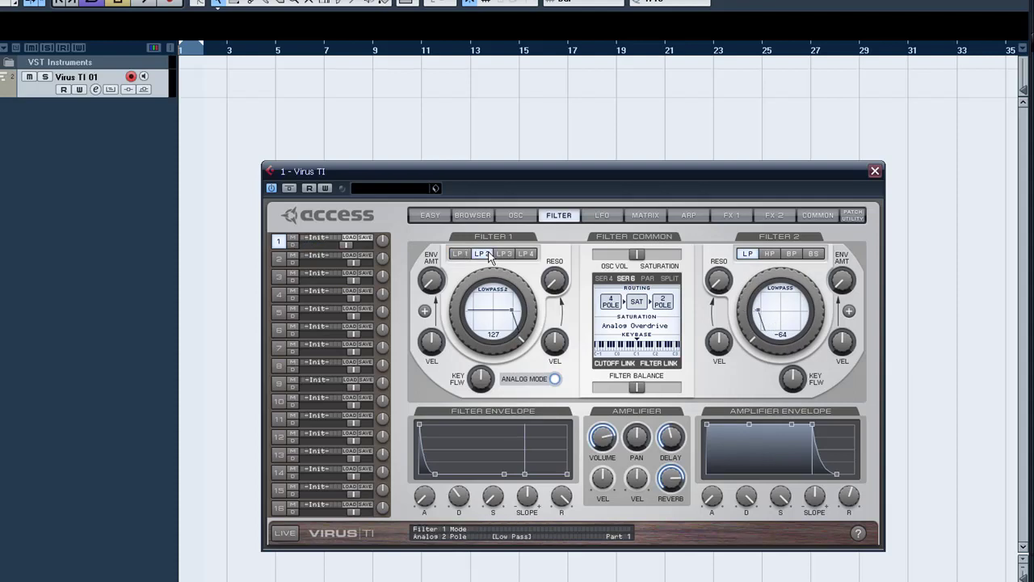
left_click(526, 253)
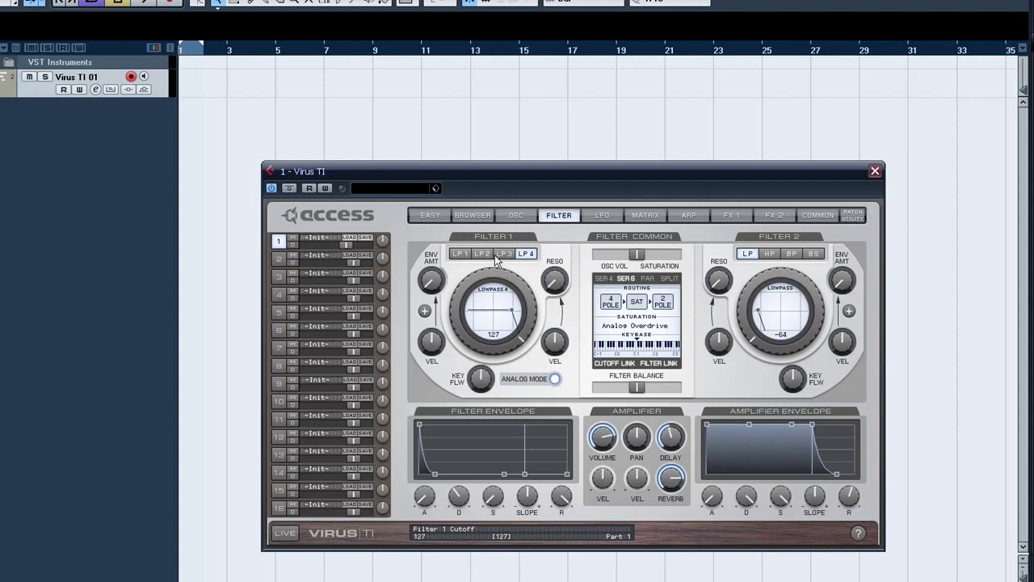
left_click_drag(742, 331, 745, 319)
left_click(670, 278)
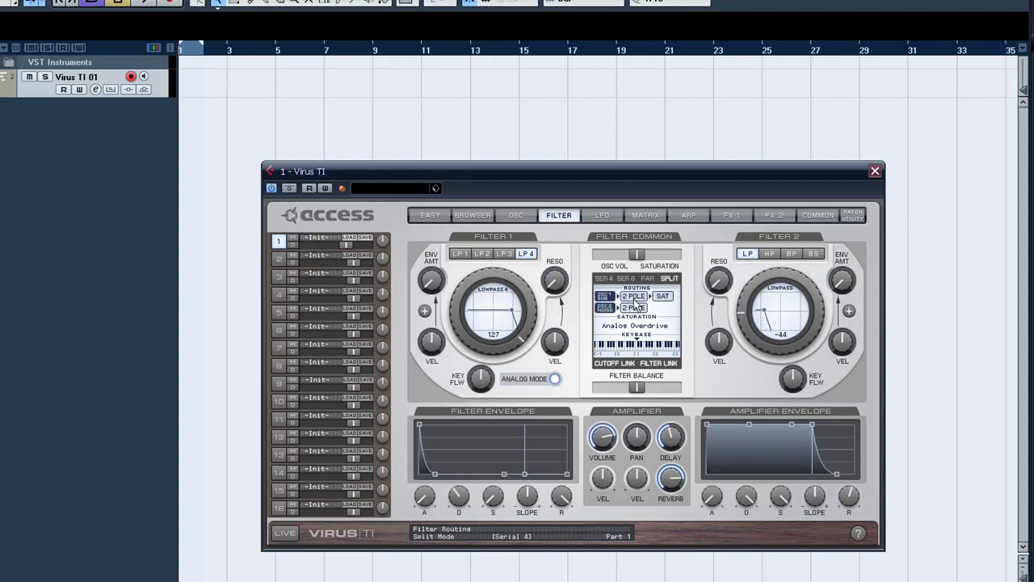
left_click(646, 279)
Settle on Serial 6 routing with linked cutoffs and Filter 1 cutoff at about 65
left_click_drag(491, 311, 483, 421)
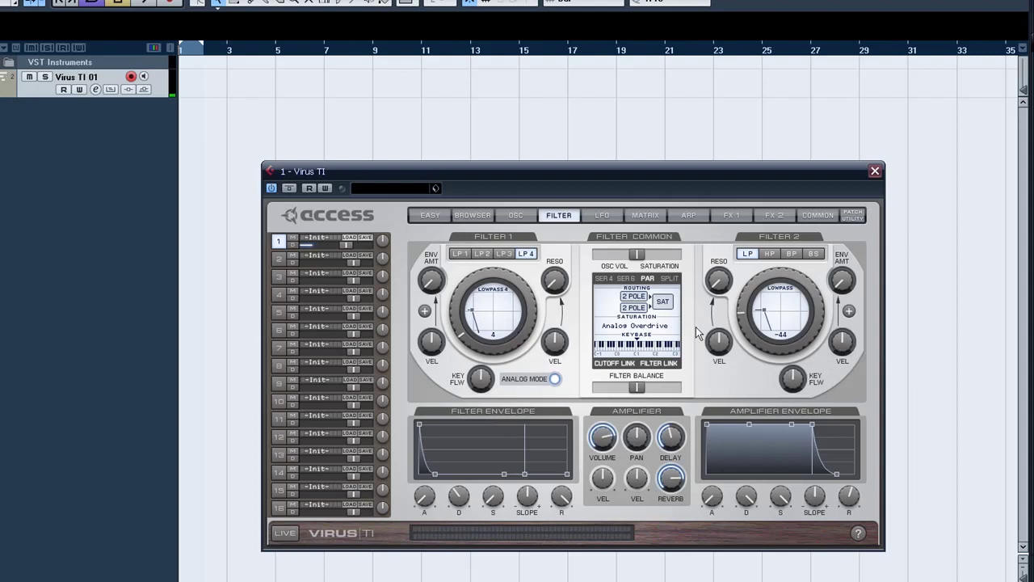
left_click(604, 278)
left_click_drag(491, 311, 509, 153)
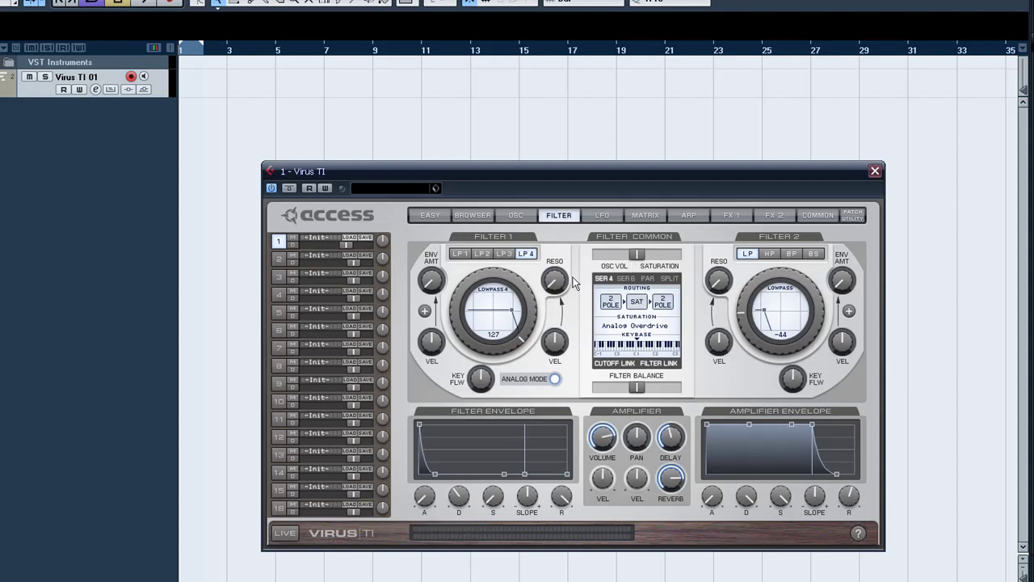
left_click(626, 278)
left_click(629, 366)
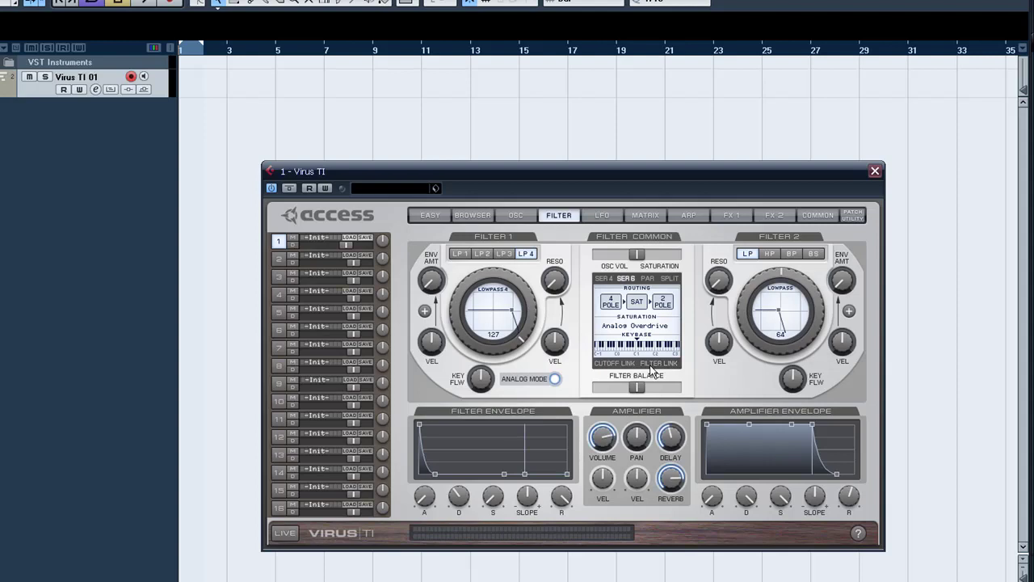
left_click_drag(530, 327, 535, 287)
Make Filter 2 a bandpass filter and lower its cutoff to 48
left_click(770, 254)
left_click(791, 253)
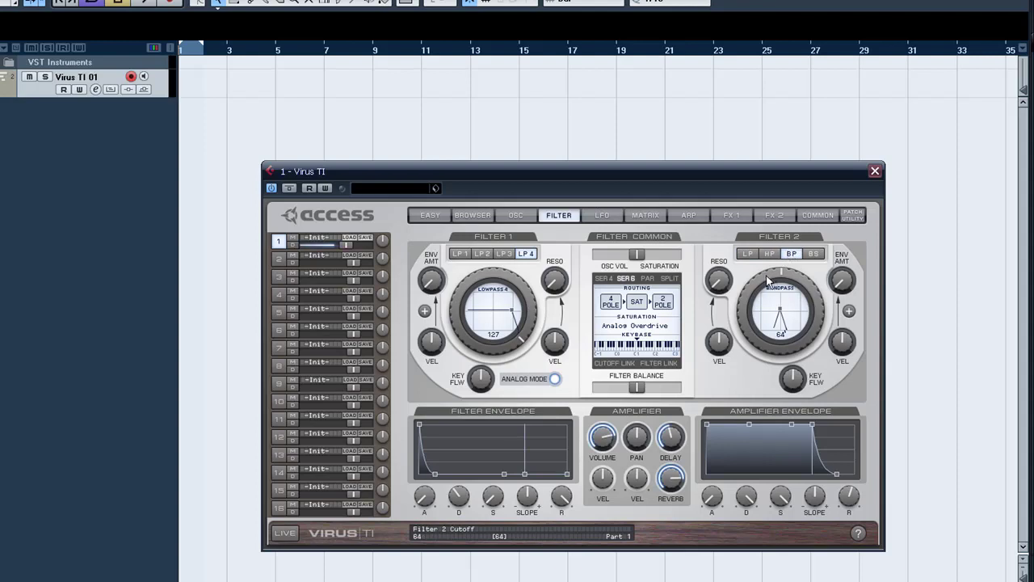
left_click_drag(767, 280, 768, 291)
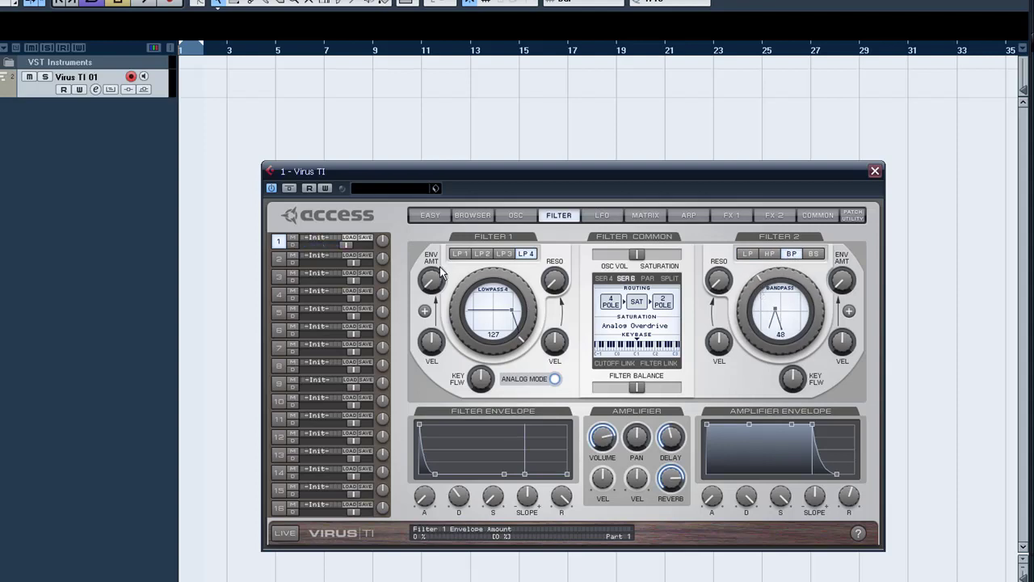
Turn off Filter 1's analog mode, make it lowpass, and lower its cutoff to 15
left_click_drag(517, 339, 518, 364)
left_click(555, 378)
left_click(460, 254)
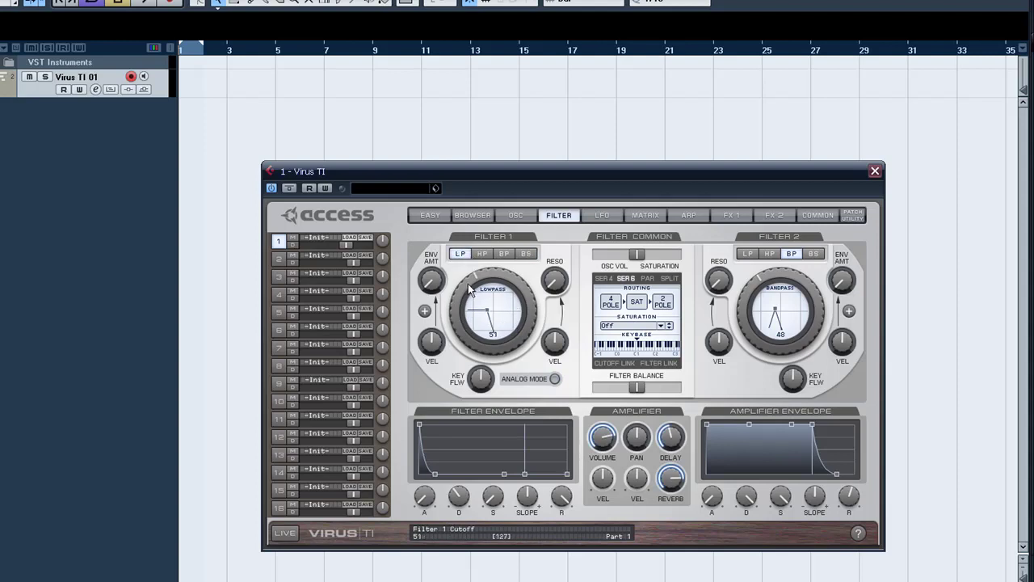
left_click_drag(470, 291, 470, 308)
Bring the Filter 2 cutoff down to 27 and lengthen the amplifier envelope attack
mouse_move(749, 302)
left_mouse_down()
mouse_move(744, 311)
mouse_move(740, 293)
left_mouse_up()
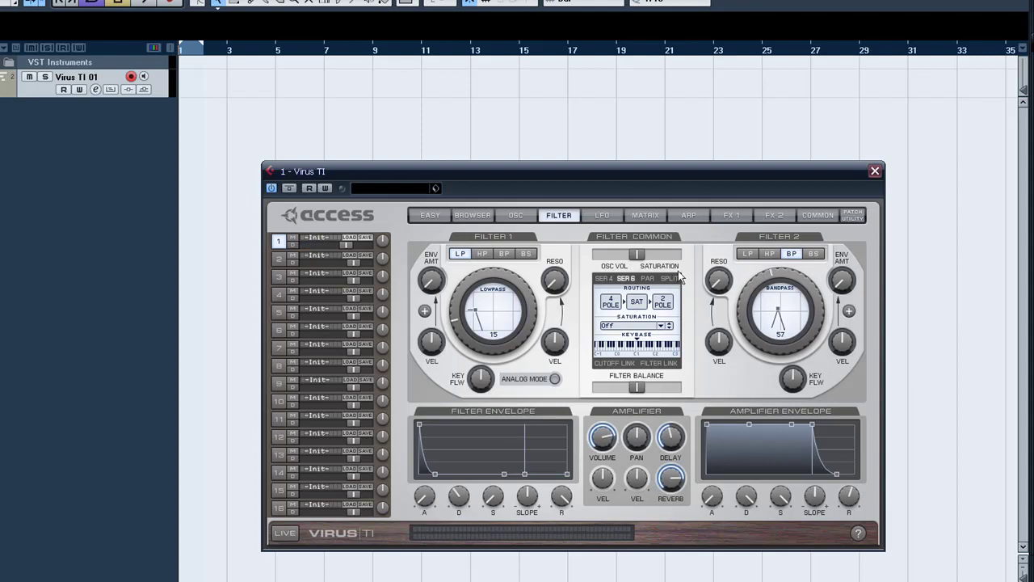
left_click_drag(764, 278, 745, 306)
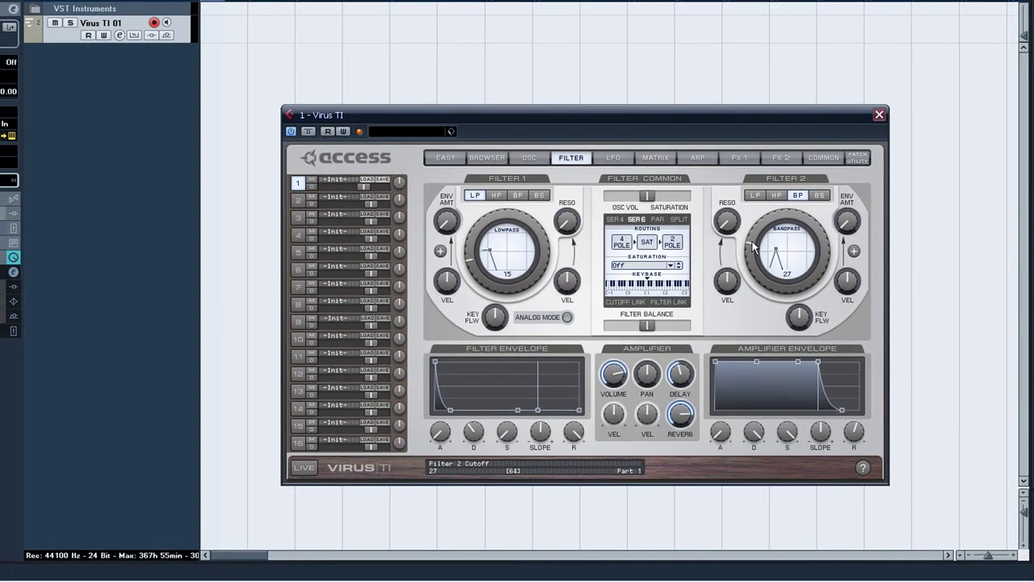
left_click_drag(720, 432, 714, 323)
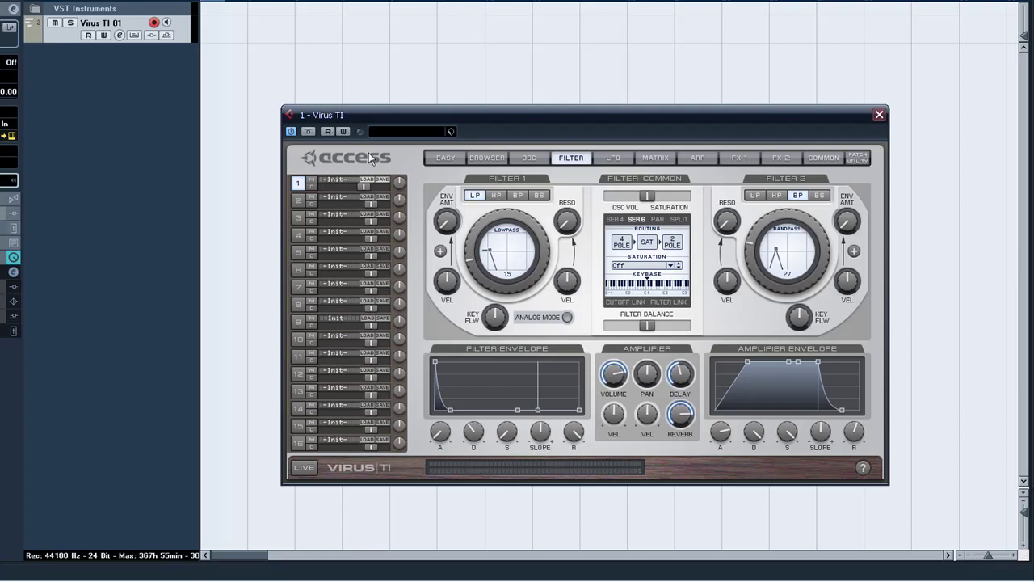
Set Oscillator 1 to the Classic model
left_click(528, 157)
left_click(509, 196)
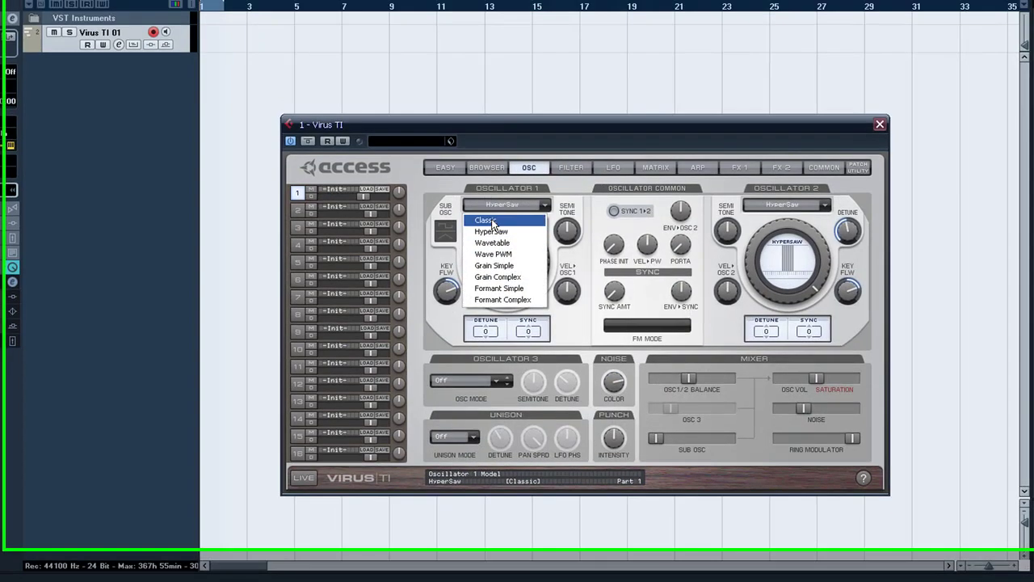
left_click(489, 210)
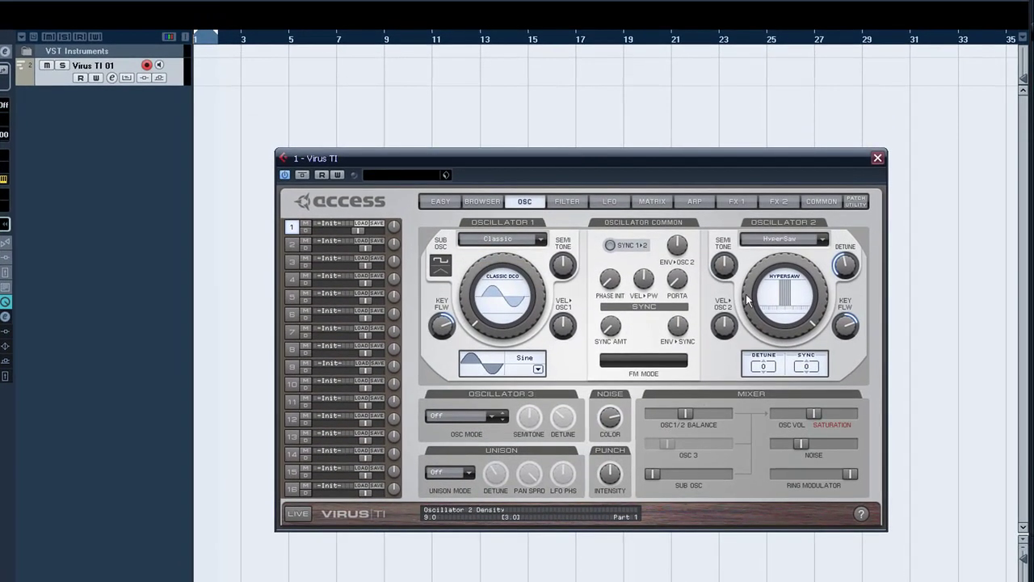
Give Oscillator 2 the Bells 2 wavetable at index 82 and shift balance slightly toward it
left_click(779, 235)
left_click(782, 277)
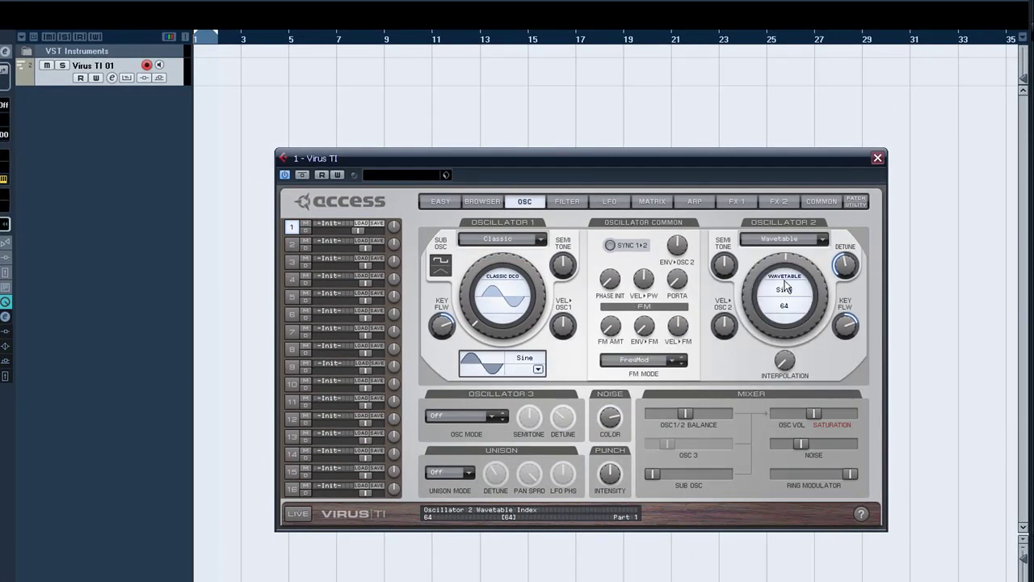
left_click(786, 291)
left_click(584, 385)
left_click_drag(776, 261, 777, 249)
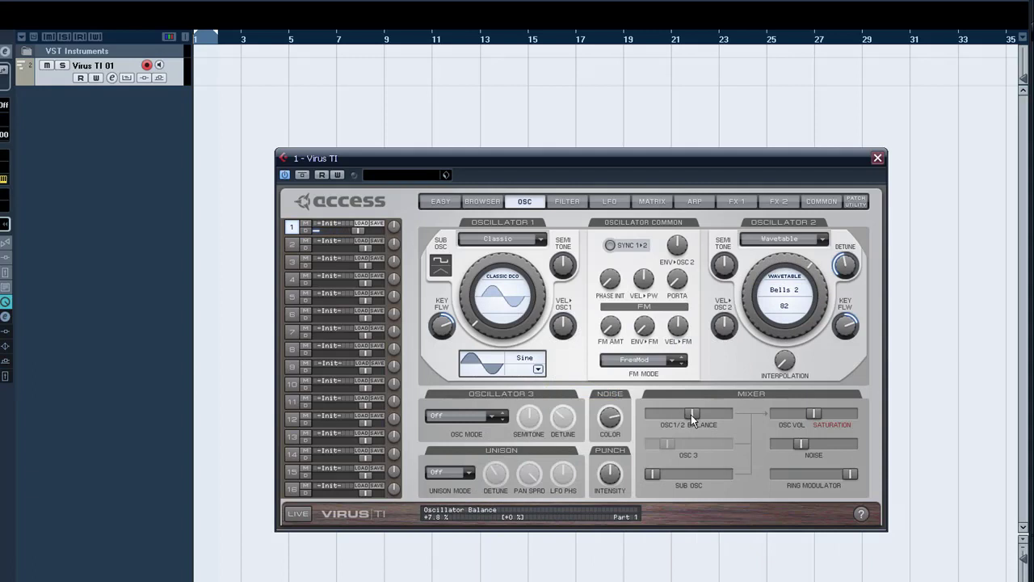
left_click_drag(691, 415, 699, 414)
Switch routing to Serial 4, raise Filter 2 cutoff to 56, and push balance toward Filter 1
left_click(568, 202)
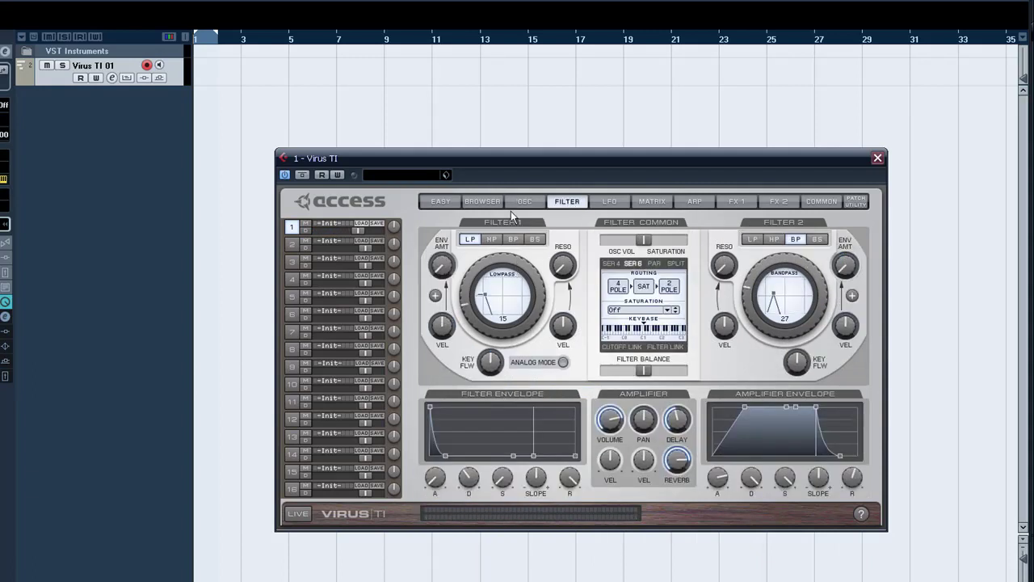
left_click_drag(744, 281, 747, 257)
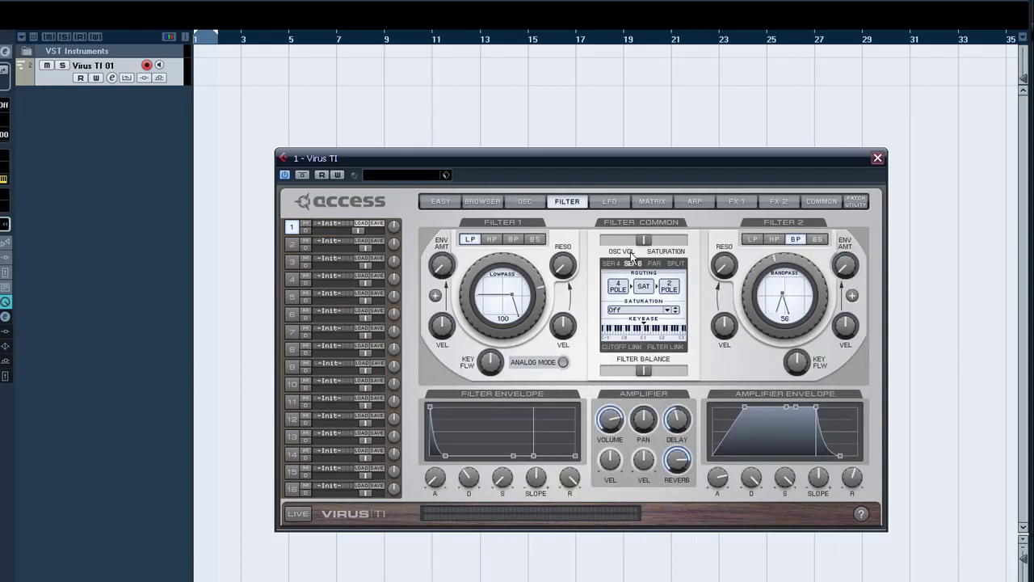
left_click(612, 264)
left_click_drag(643, 370, 607, 370)
Make Filter 1 an analog 1-pole lowpass at cutoff 30 and raise Filter 2 cutoff to 63
left_click_drag(558, 310, 540, 364)
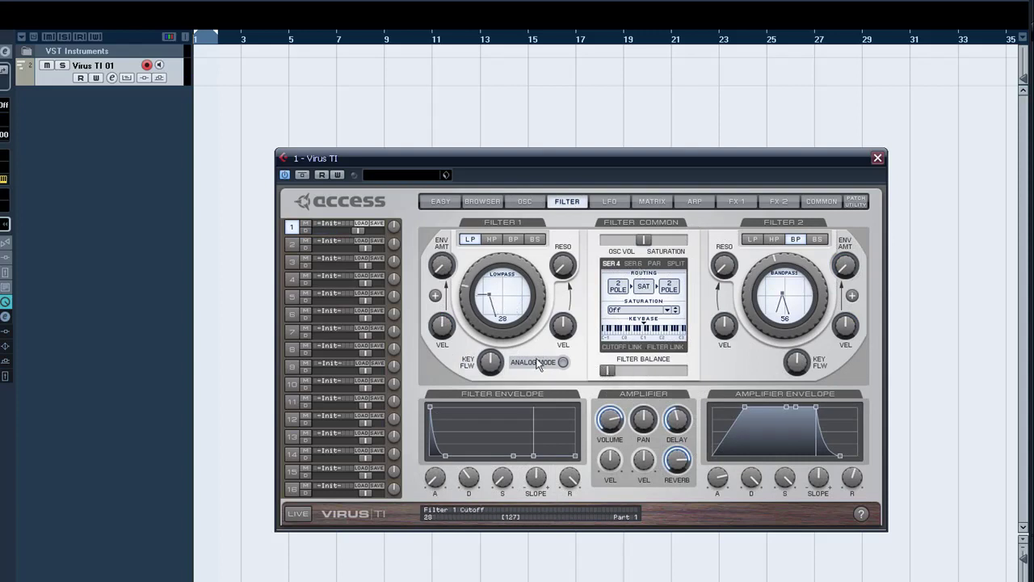
left_click(559, 362)
left_click_drag(612, 372, 639, 348)
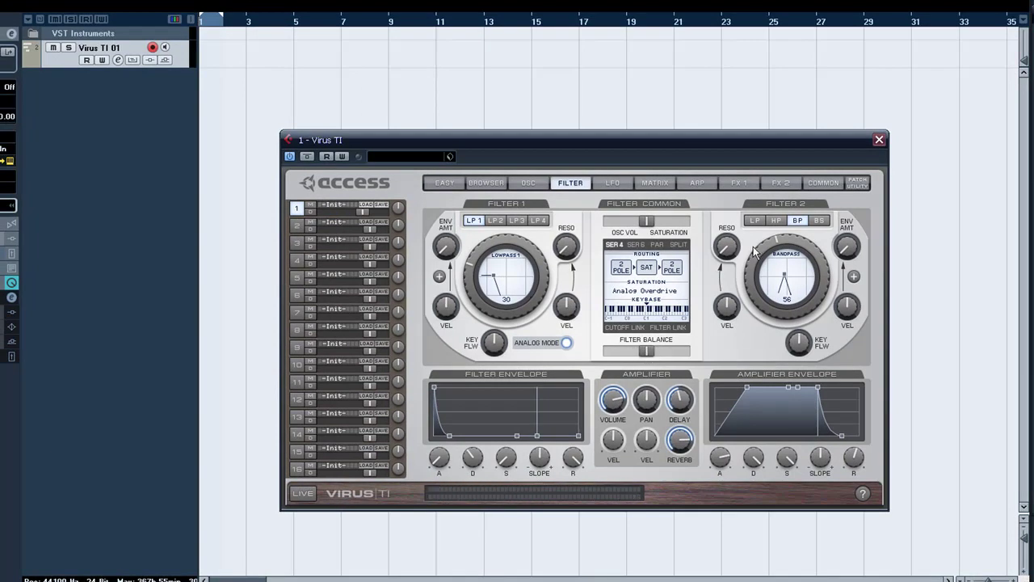
left_click_drag(764, 262, 764, 252)
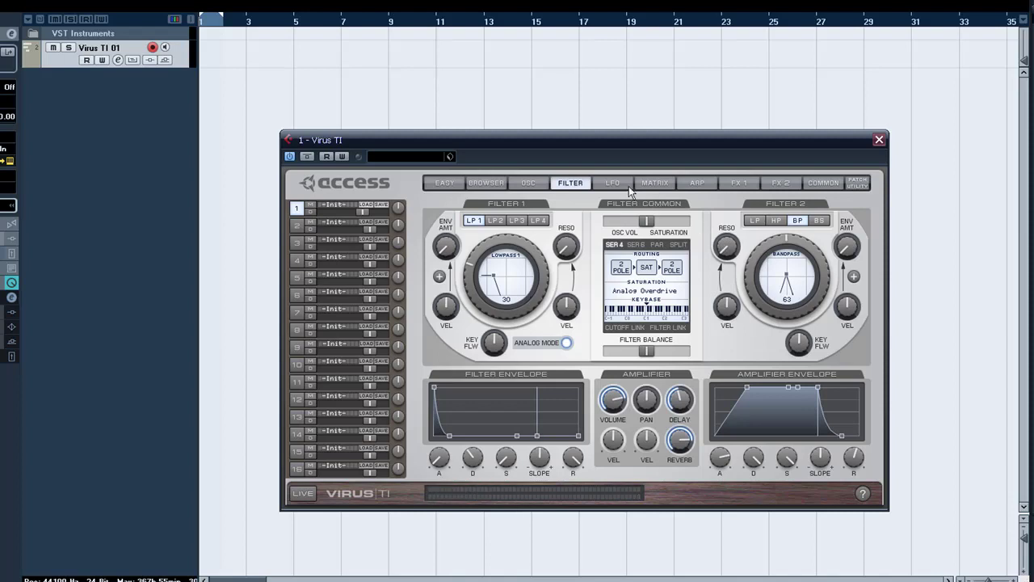
left_click(527, 184)
Give Oscillator 2 the Sinzin wavetable at index 21 and return to the filter page
left_click(780, 271)
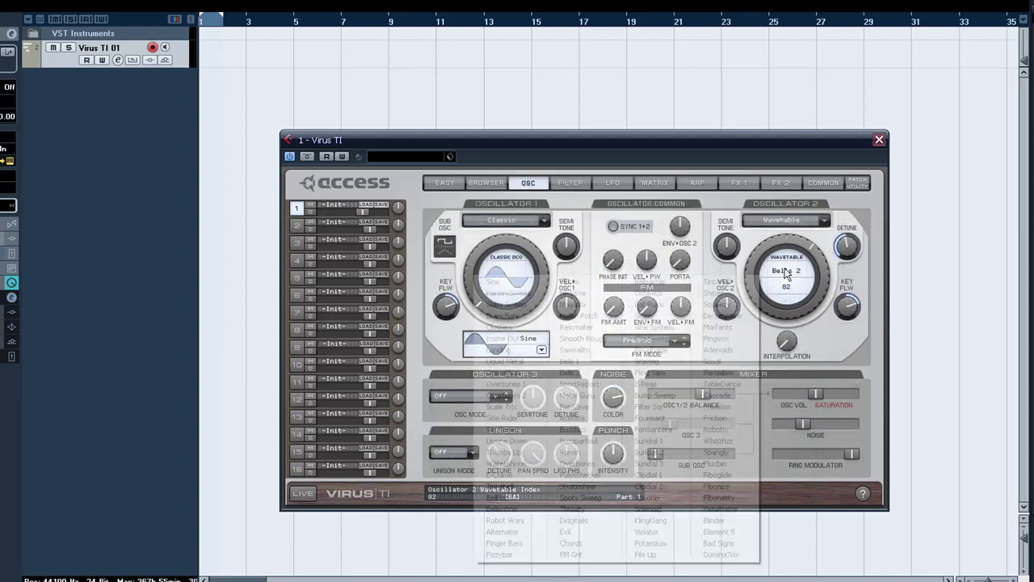
left_click(646, 320)
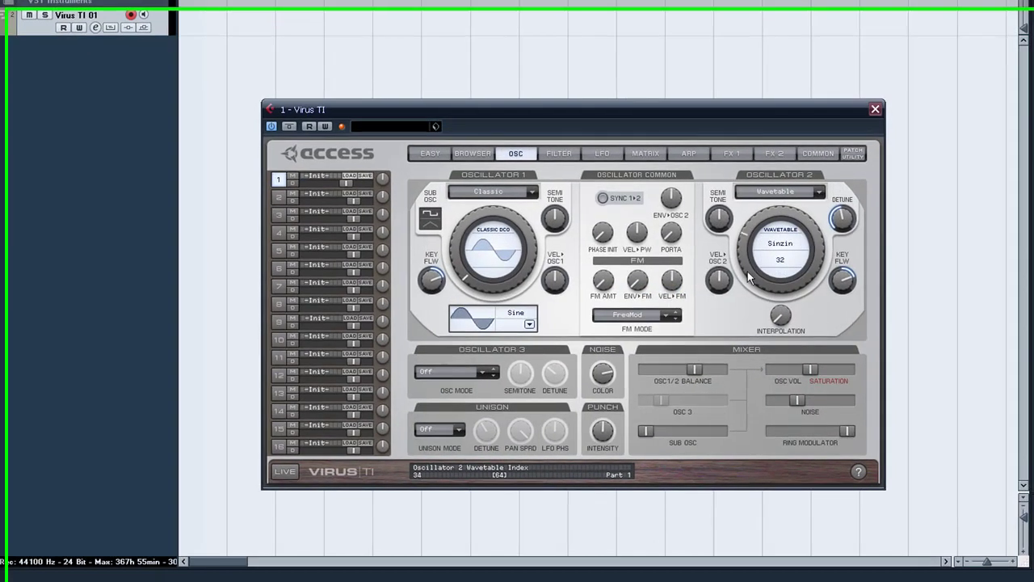
scroll(744, 272, "down", 1)
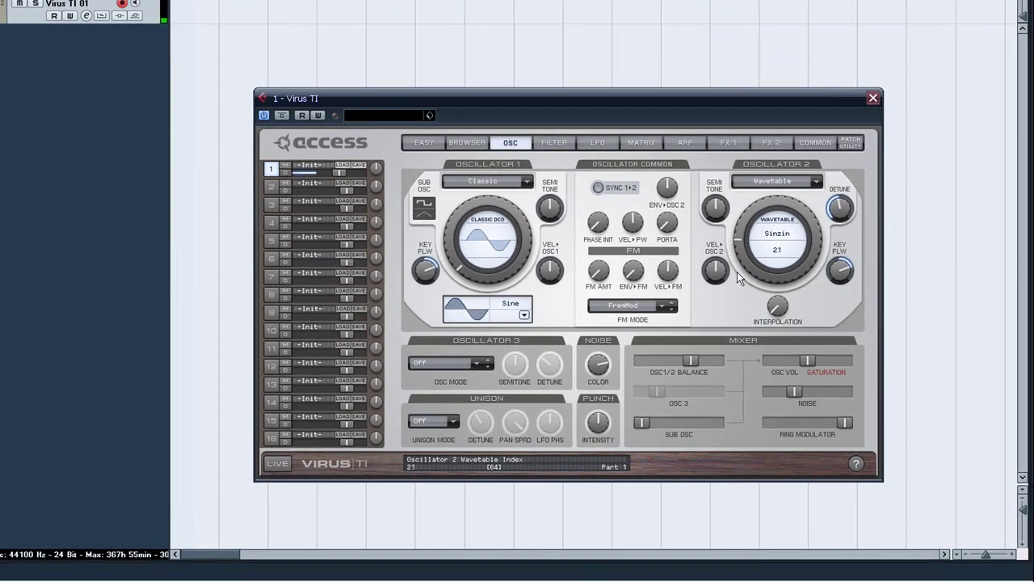
left_click(568, 142)
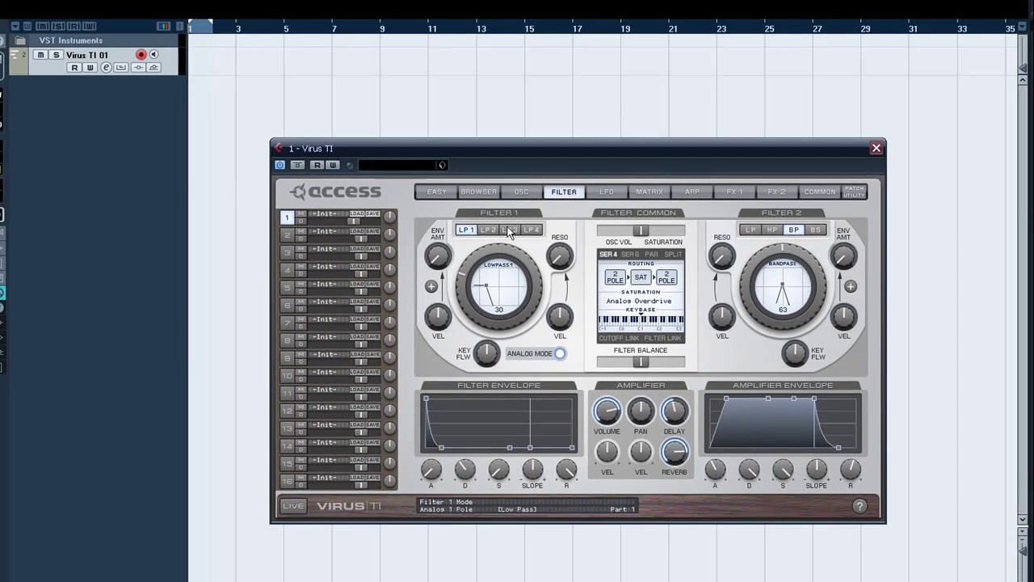
Set the unison mode to Twin
left_click(521, 191)
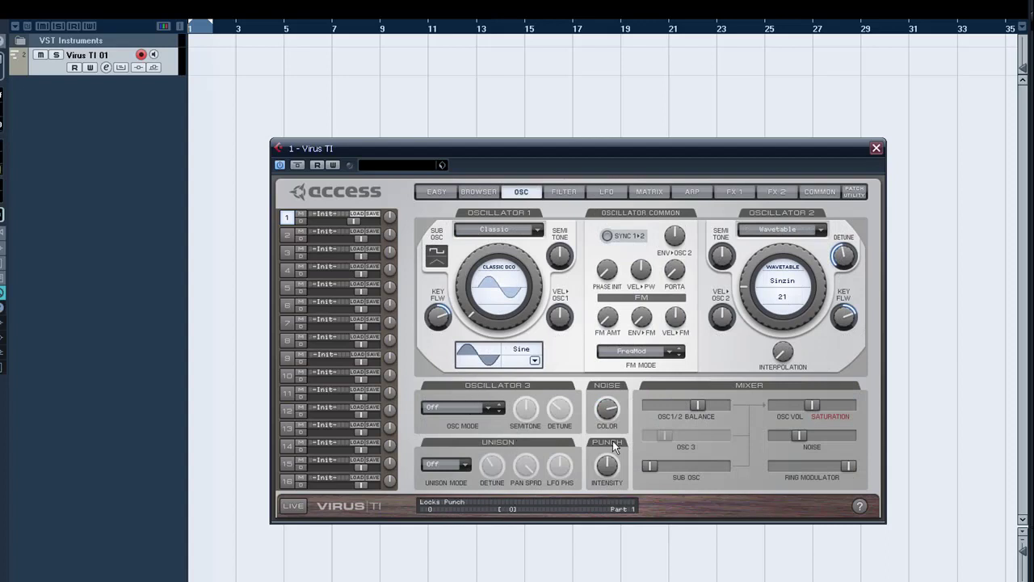
left_click(452, 466)
left_click(440, 490)
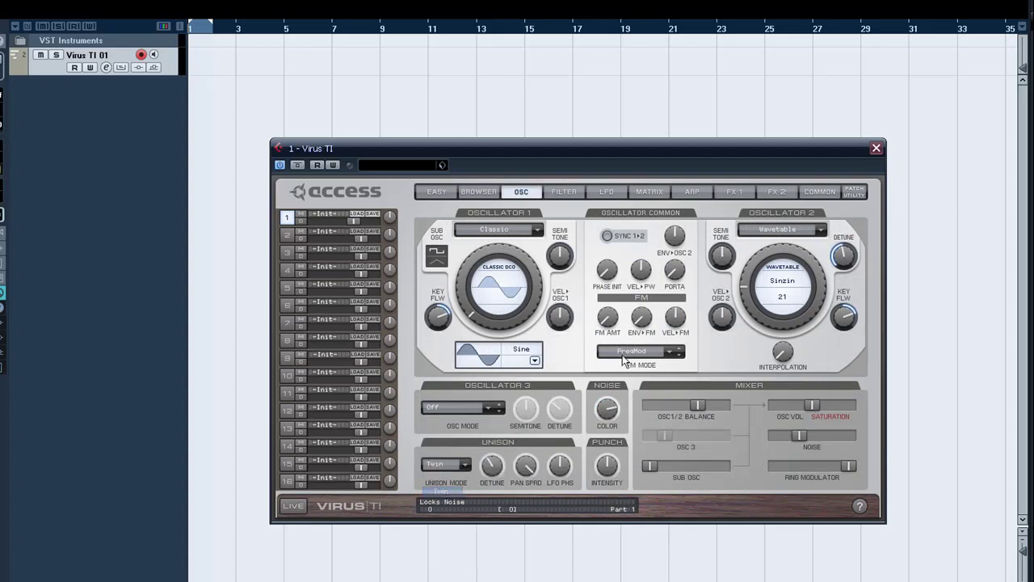
Switch Oscillator 1 to the HyperSaw model and turn the ring modulator level down
left_click(567, 191)
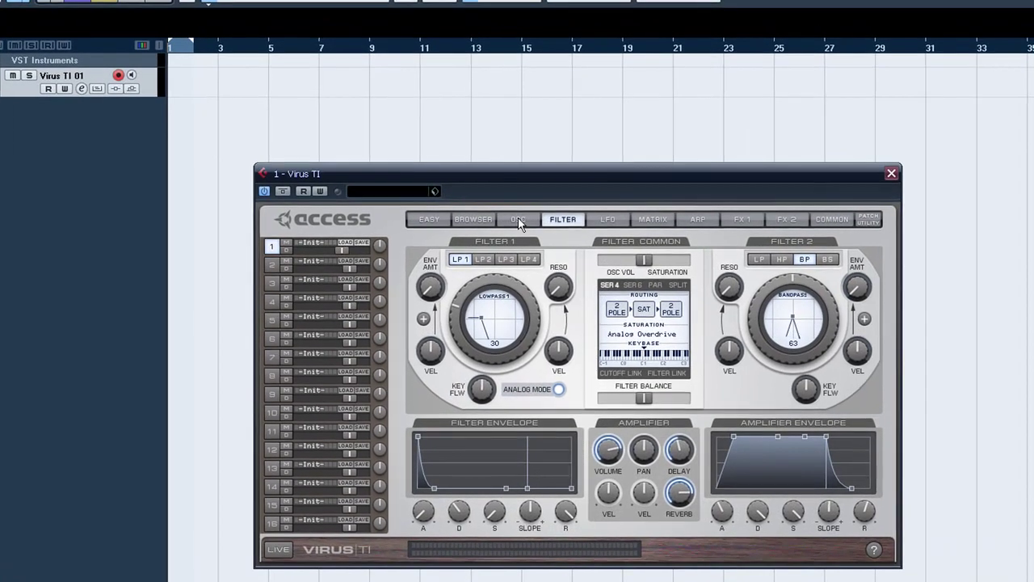
left_click(517, 192)
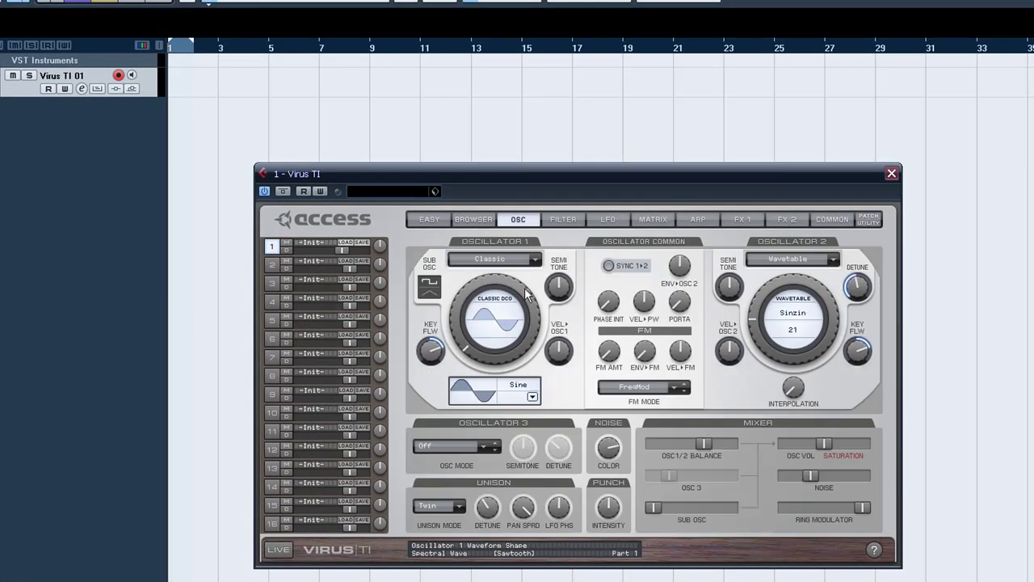
left_click(493, 259)
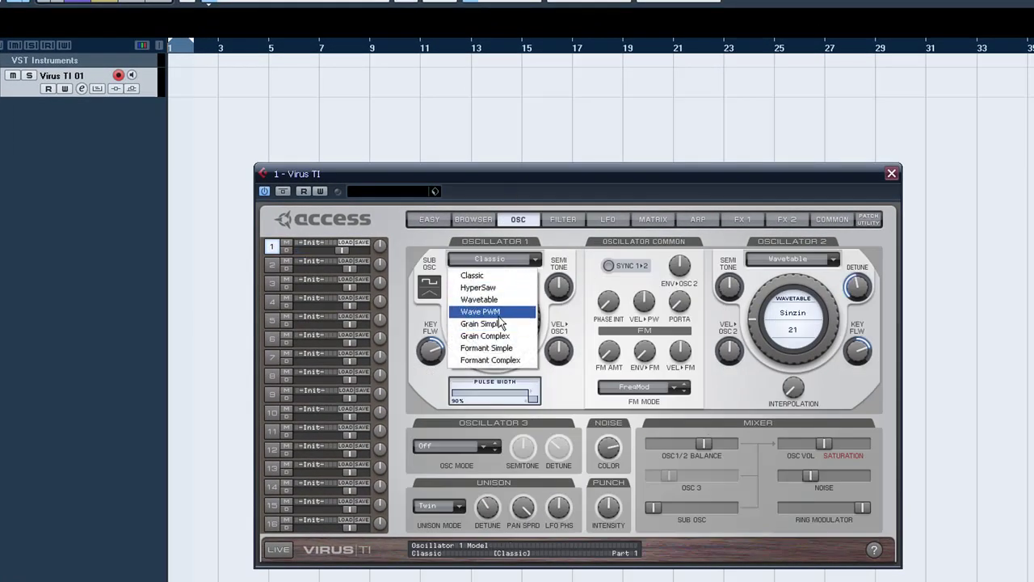
left_click(500, 288)
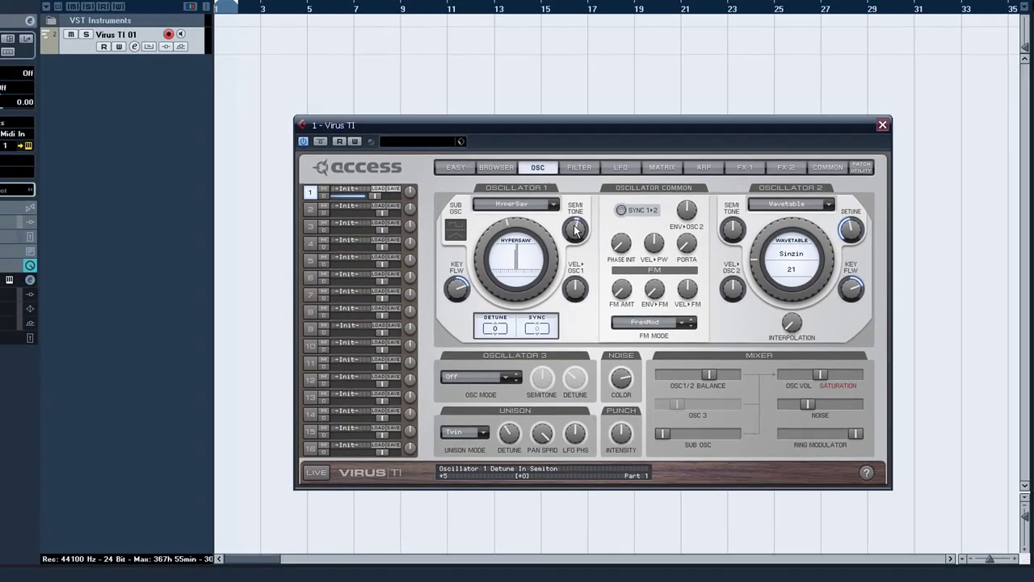
left_click(785, 436)
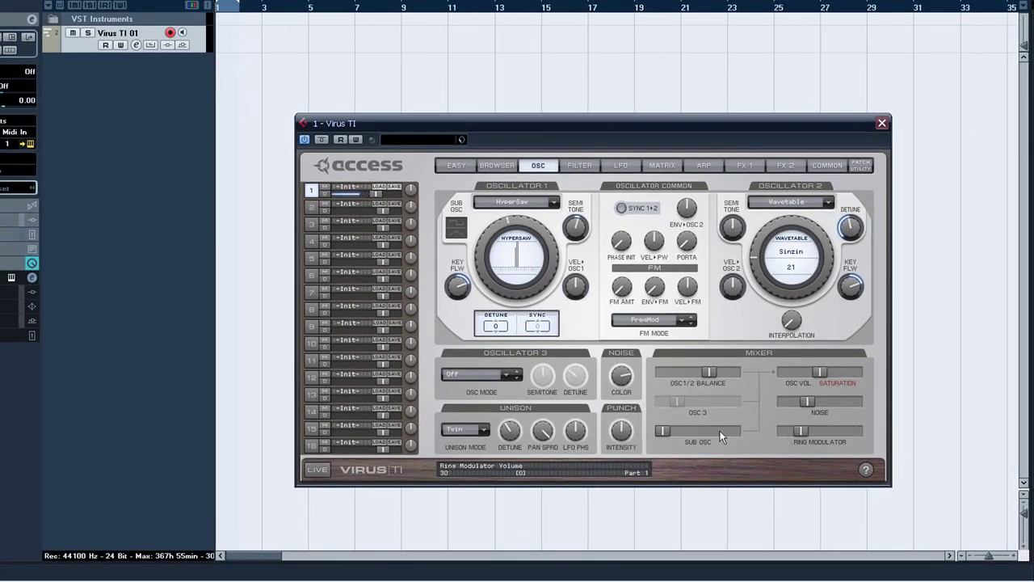